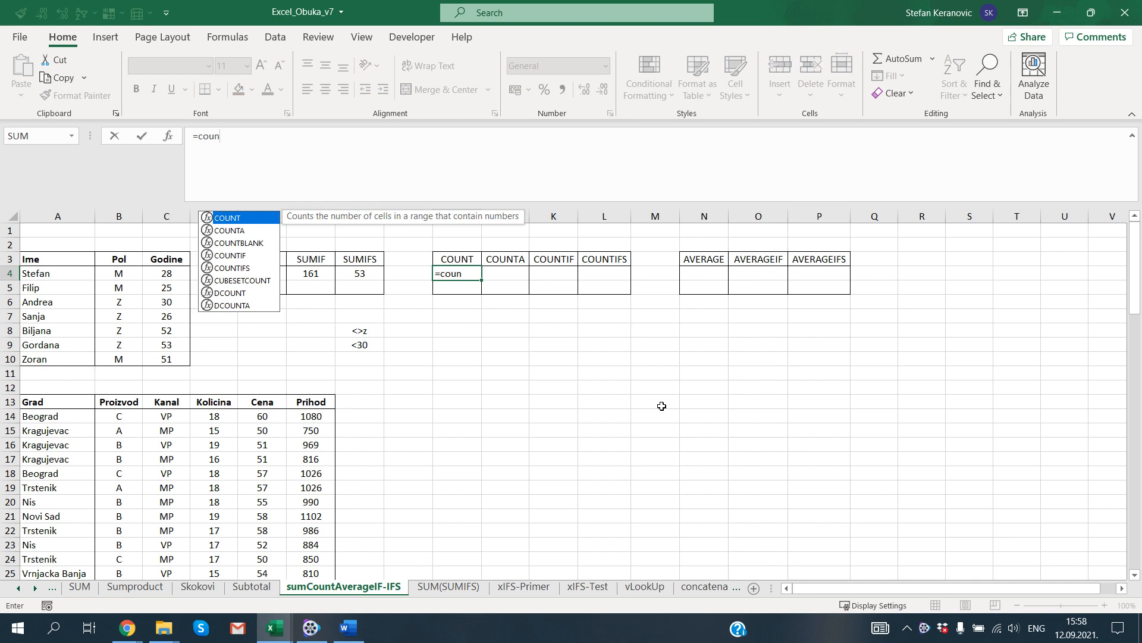
Complete the COUNT formula in I4 to count the Godine values in C4:C10
key("Tab")
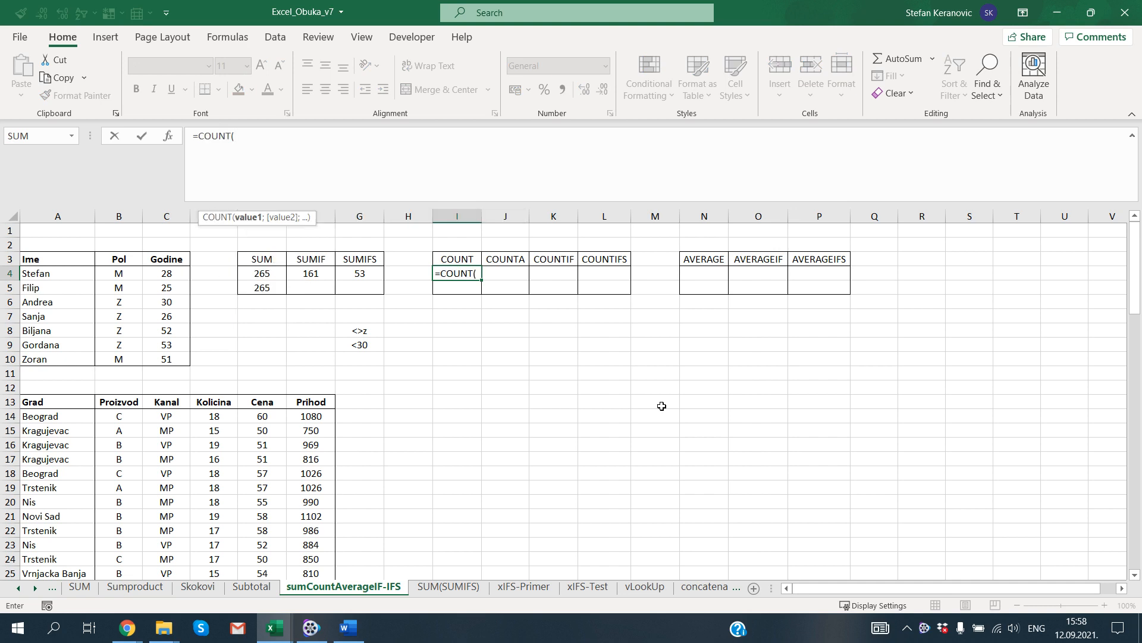
left_click_drag(167, 272, 160, 358)
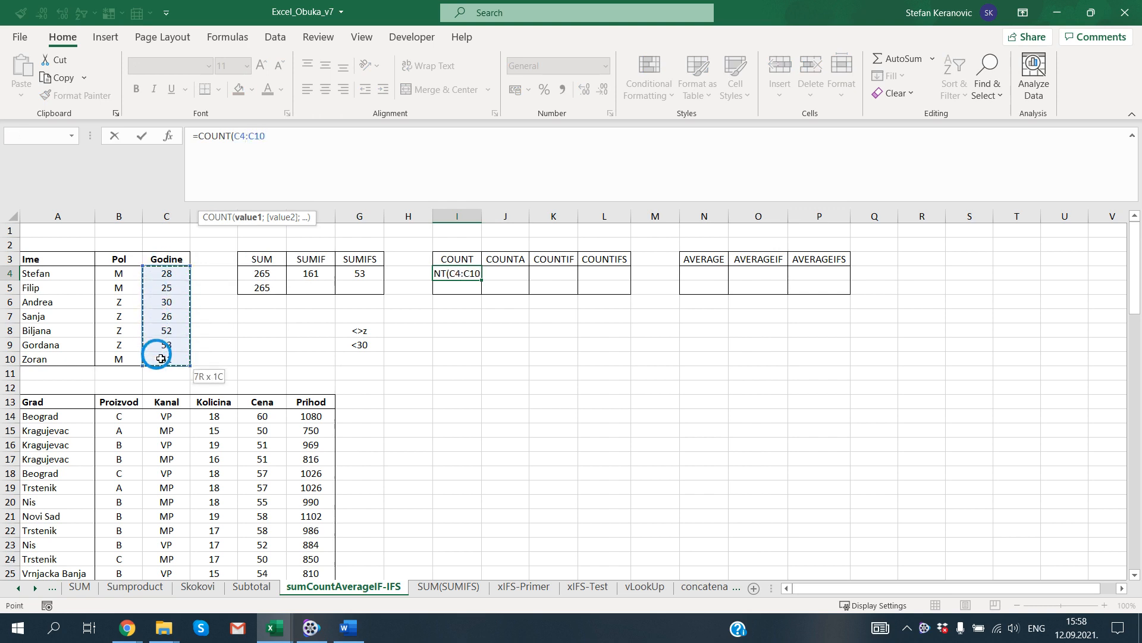
key("Return")
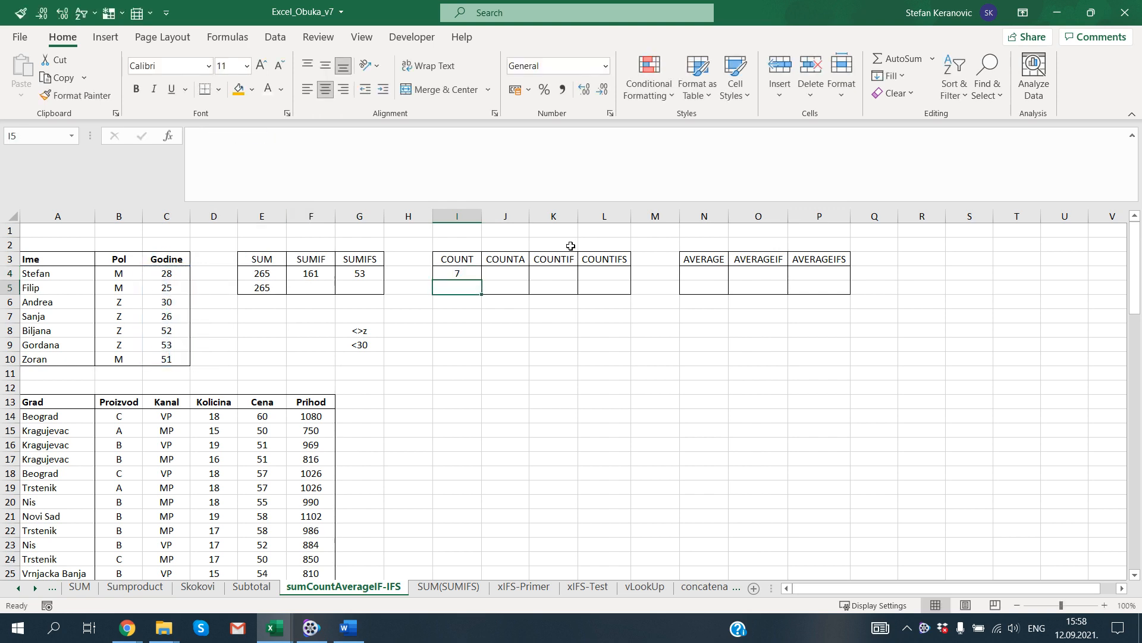
Enter a COUNT formula in I5 over the Pol values in B4:B10
type("=count")
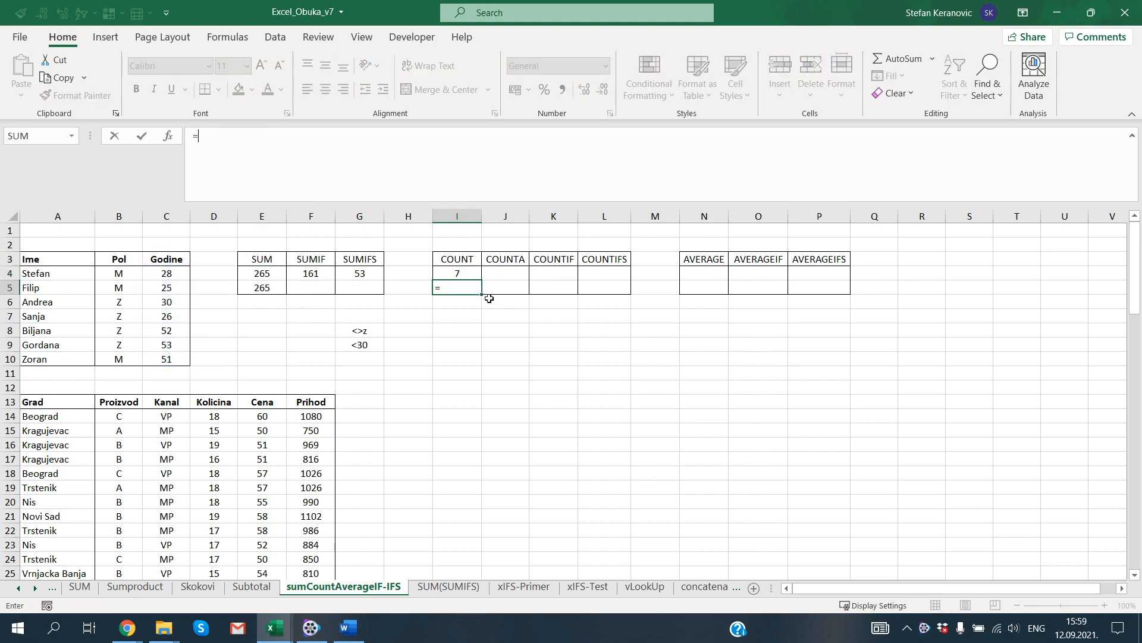
key("Tab")
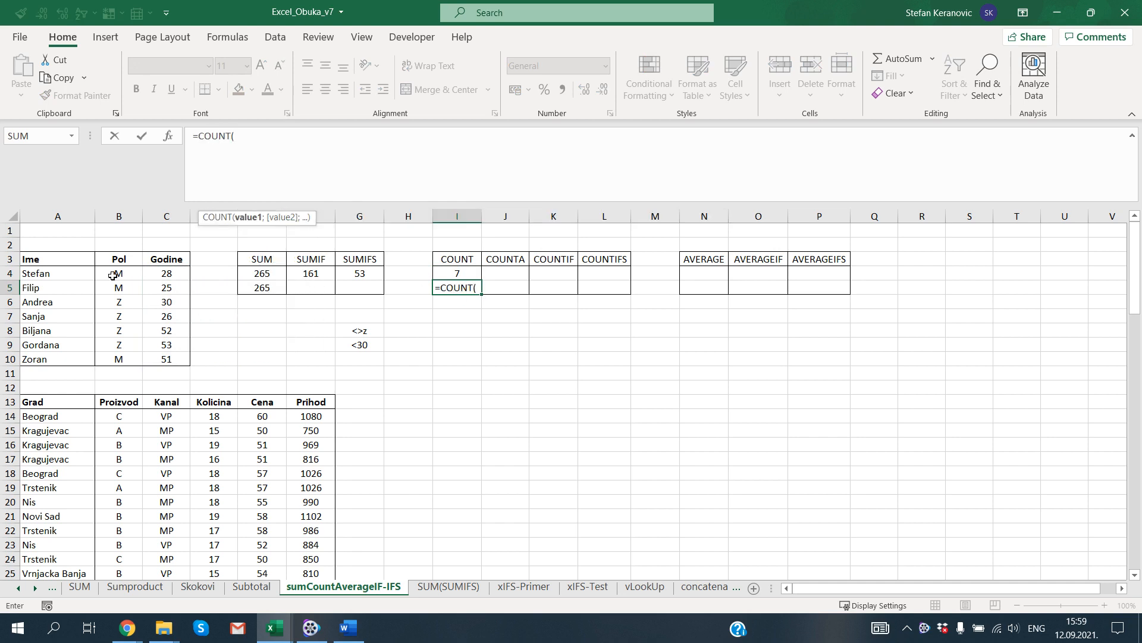
left_click_drag(117, 272, 105, 357)
type(")")
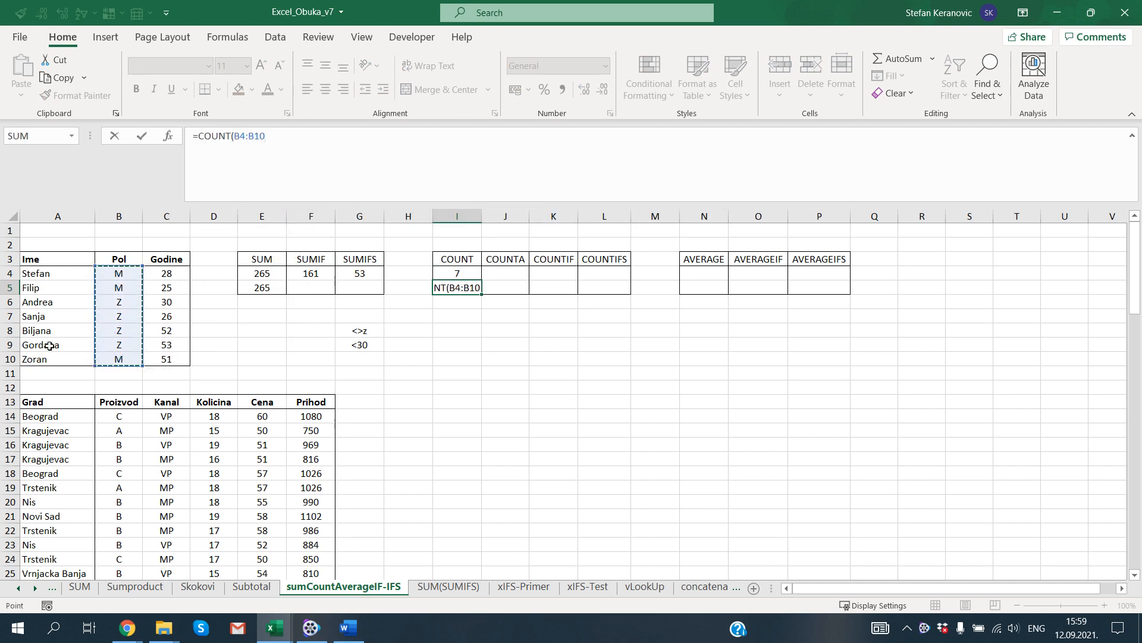
key("Return")
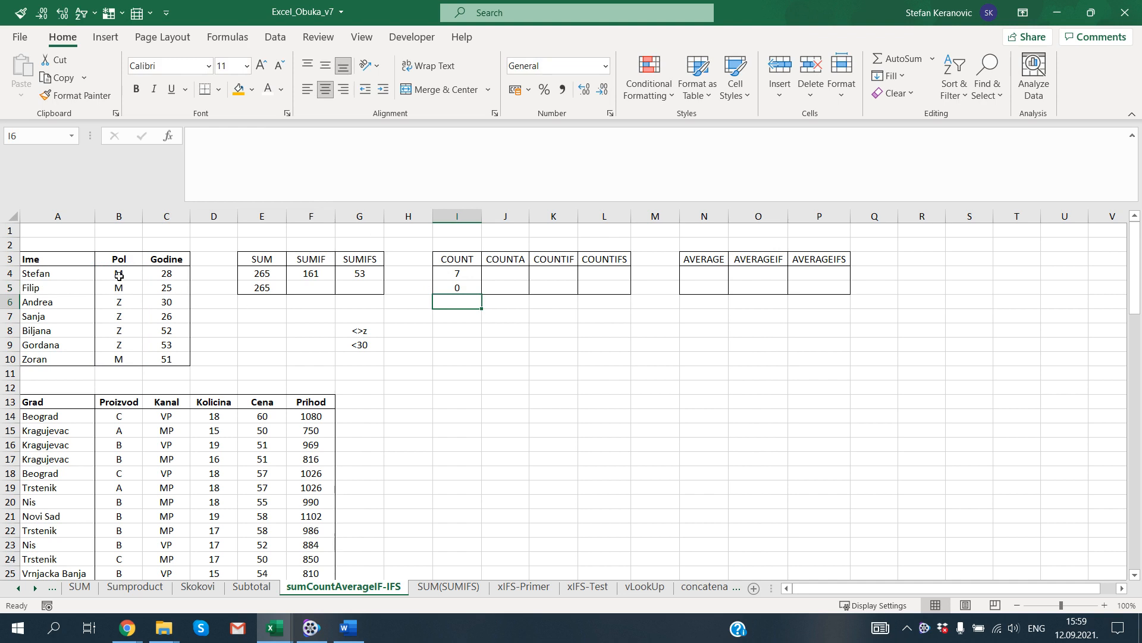
left_click_drag(118, 275, 113, 360)
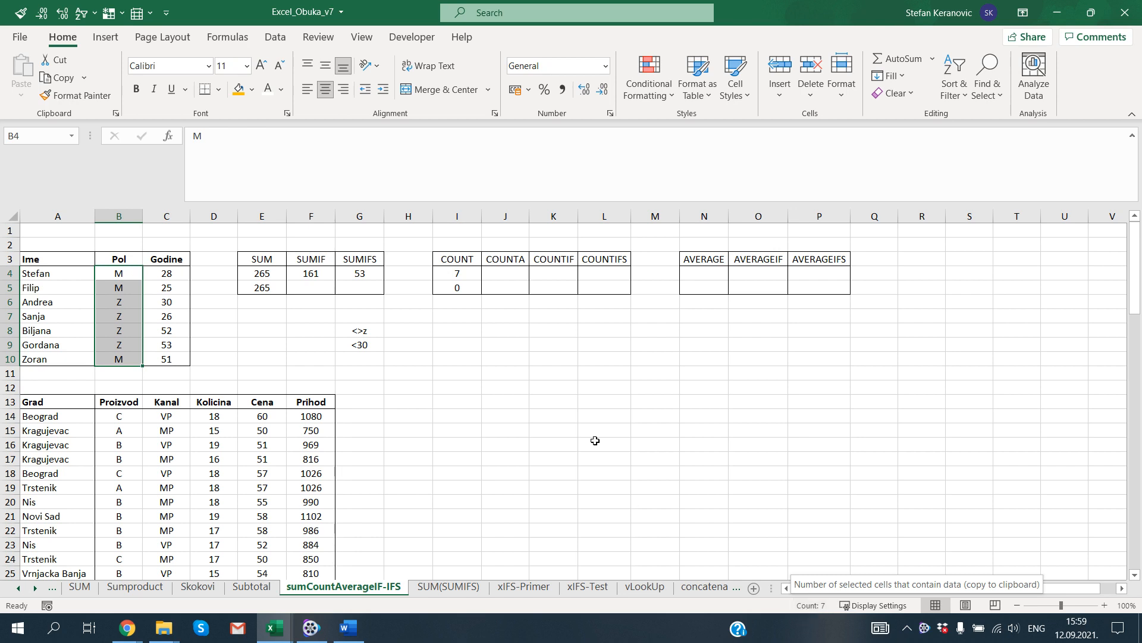
left_click(455, 287)
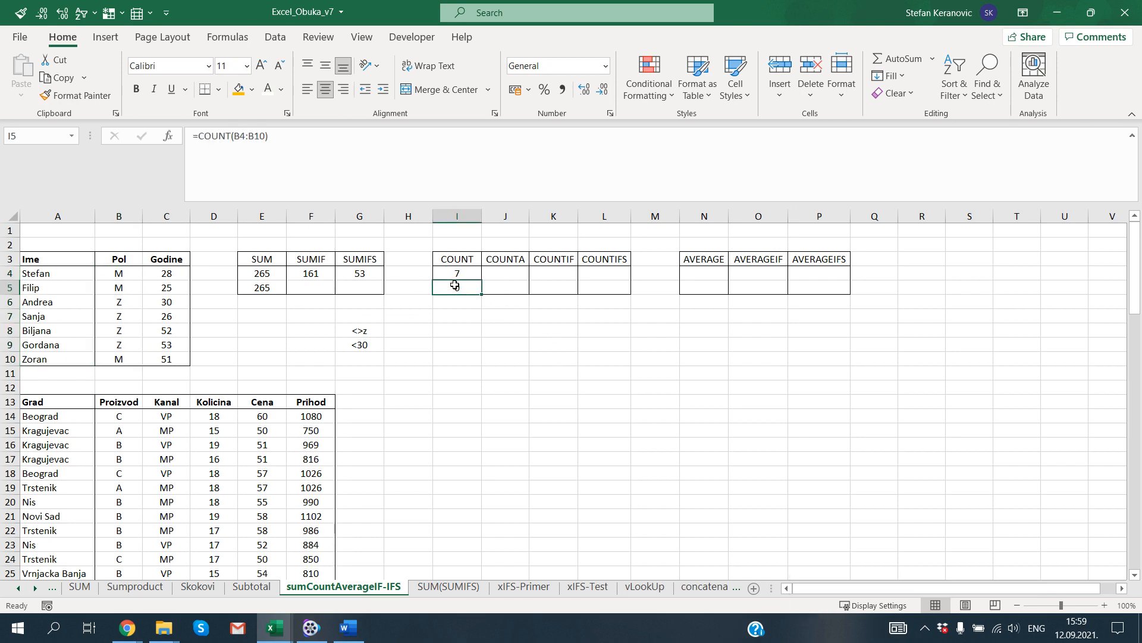
Enter a COUNTA formula in J4 over the Godine values in C4:C10
left_click(503, 275)
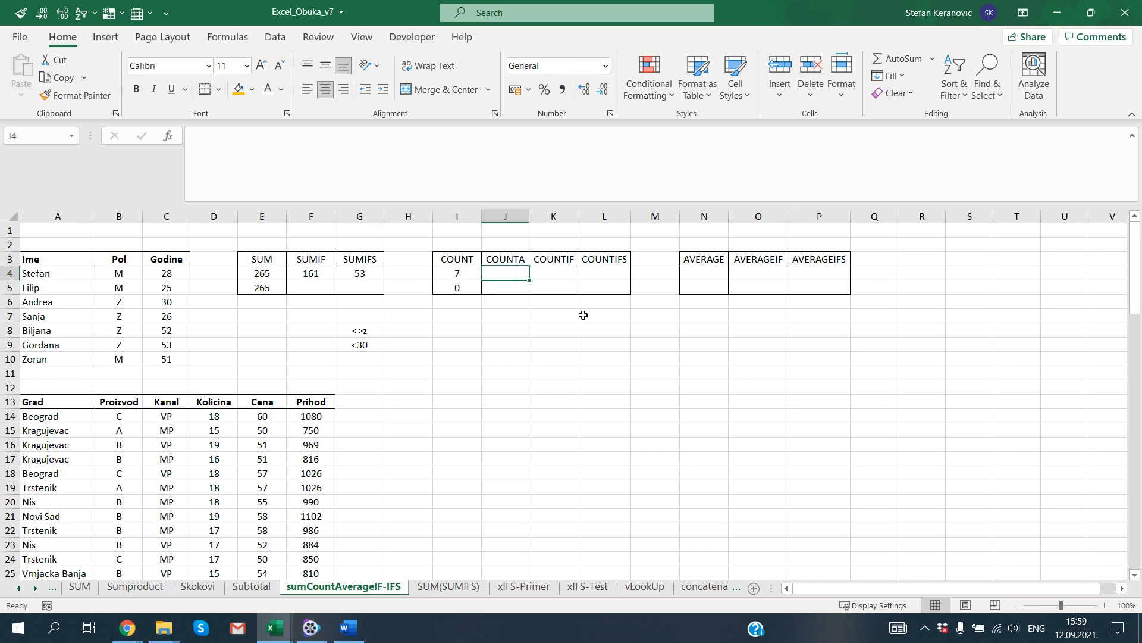
type("=coun")
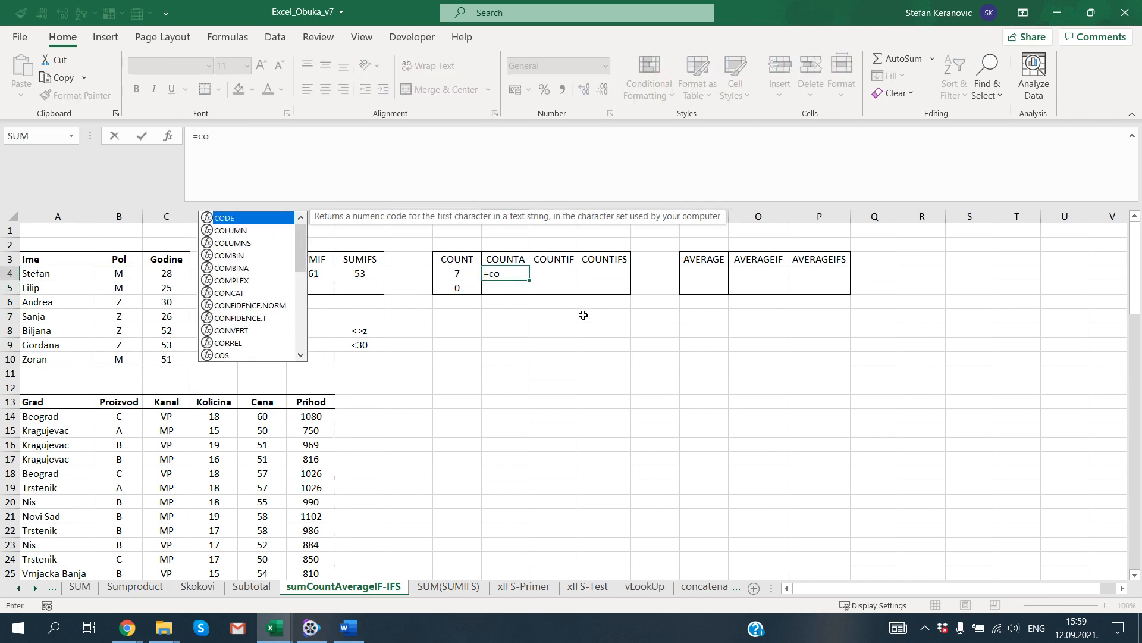
key("Down")
key("Tab")
key("Left")
key("Left")
key("Left")
key("Left")
key("Left")
key("Left")
key("Left")
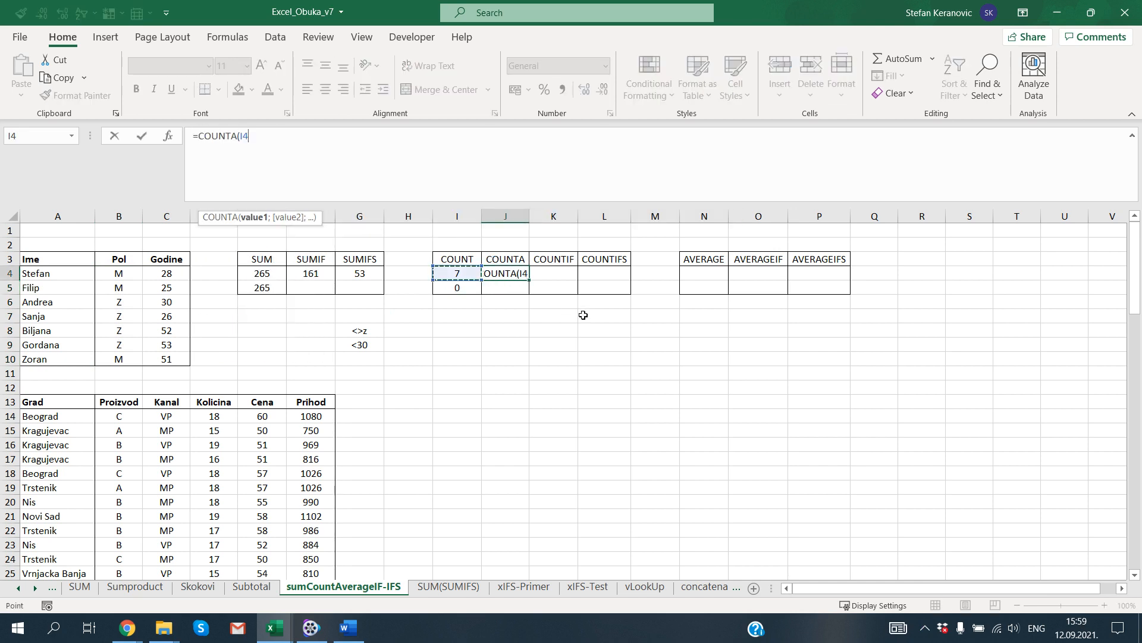
key("ctrl+shift+Down")
key("Return")
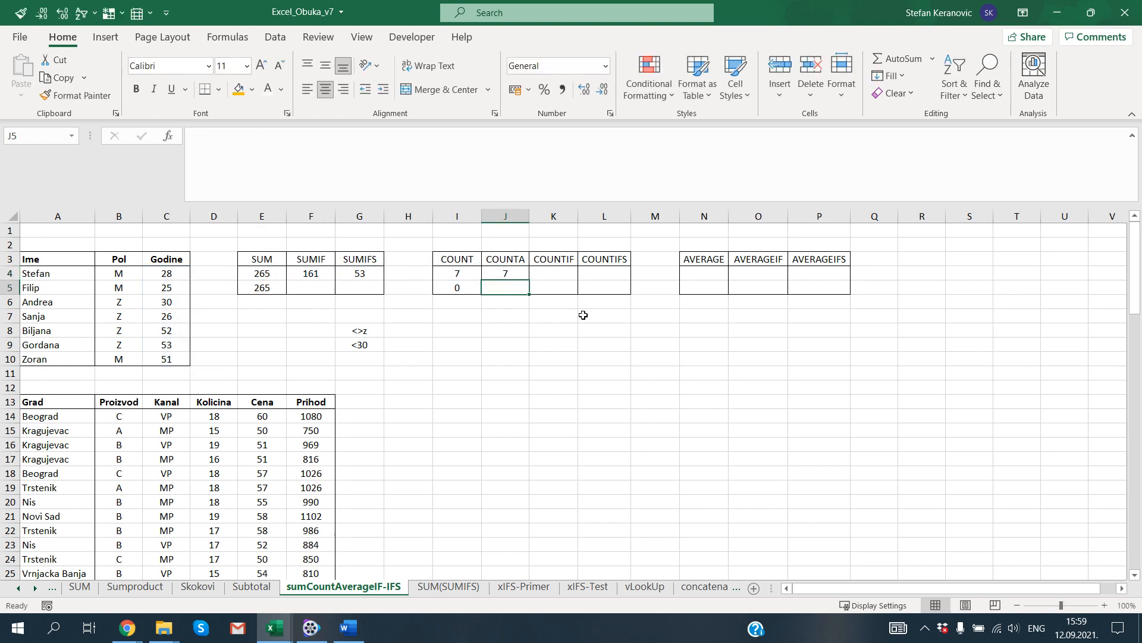
Enter a COUNTA formula in J5 over the Pol values in B4:B10, then compare the COUNTA and COUNT results
type("=coun")
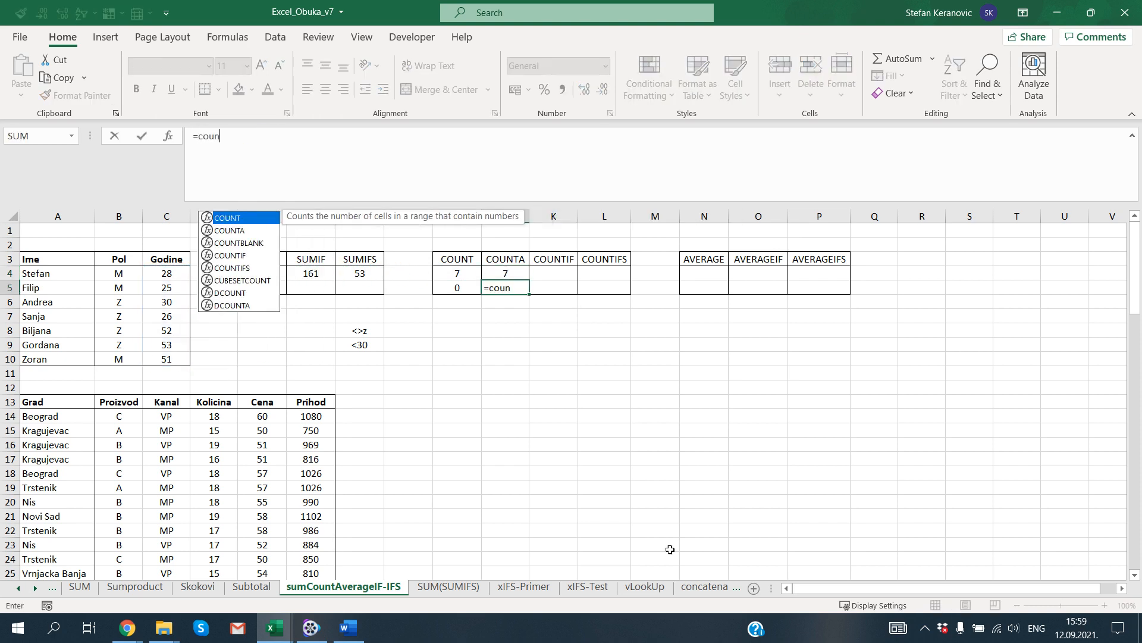
key("Down")
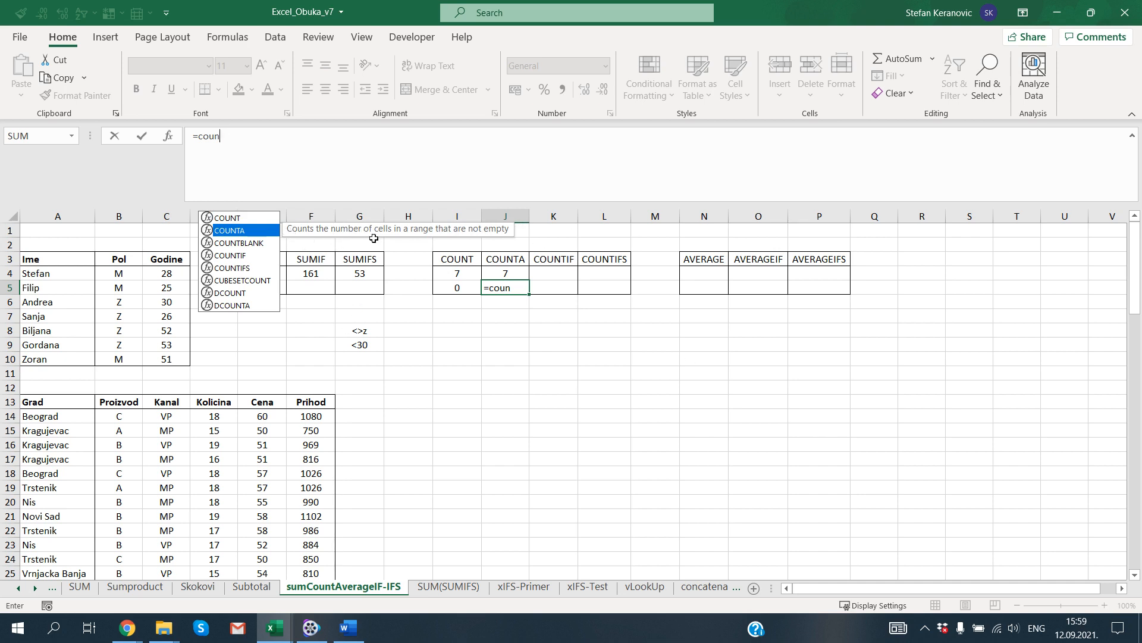
key("Tab")
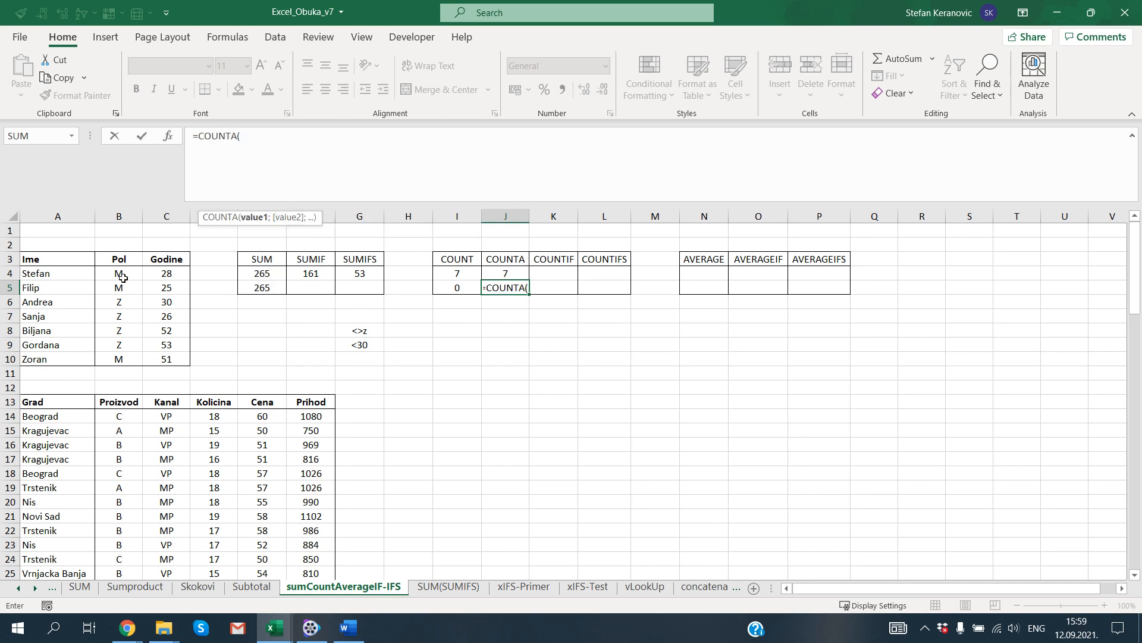
left_click_drag(122, 277, 122, 350)
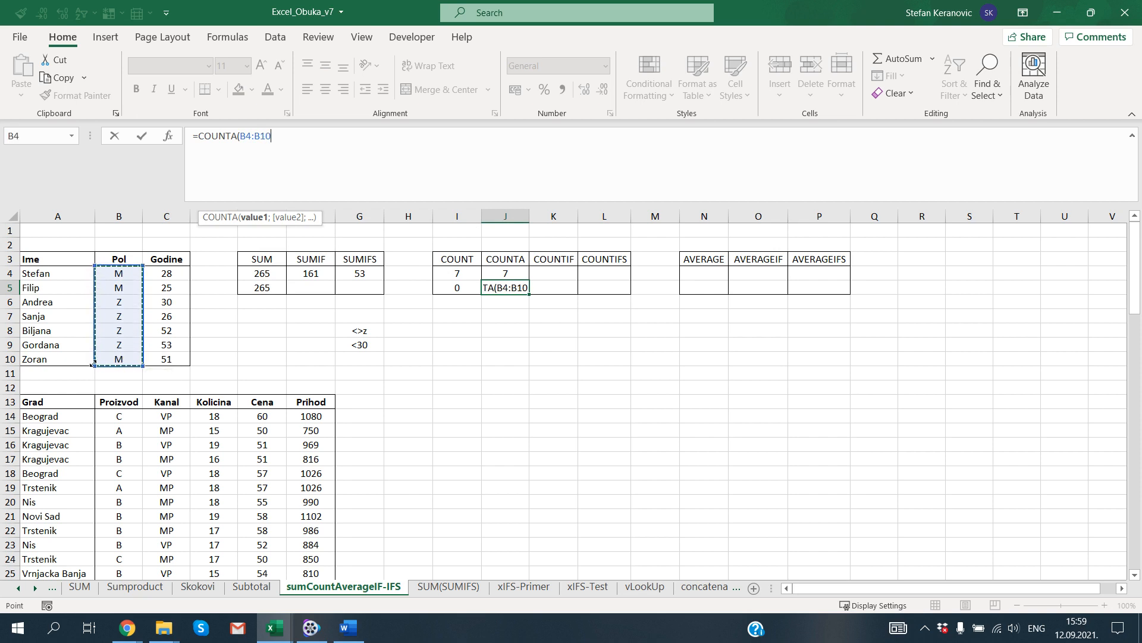
key("Return")
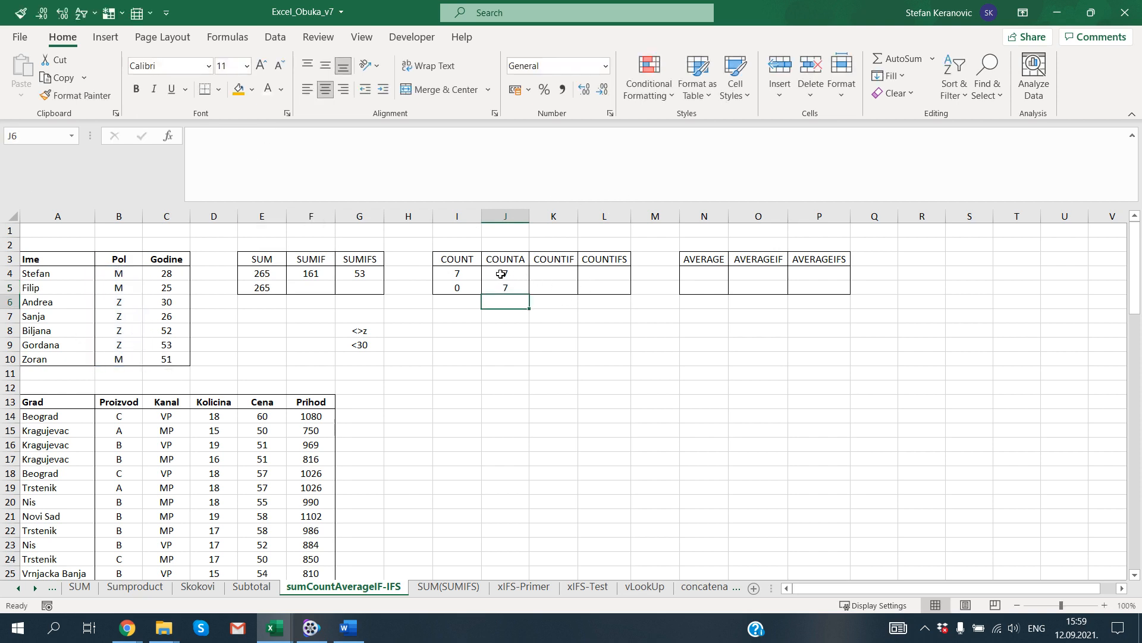
left_click_drag(502, 274, 504, 288)
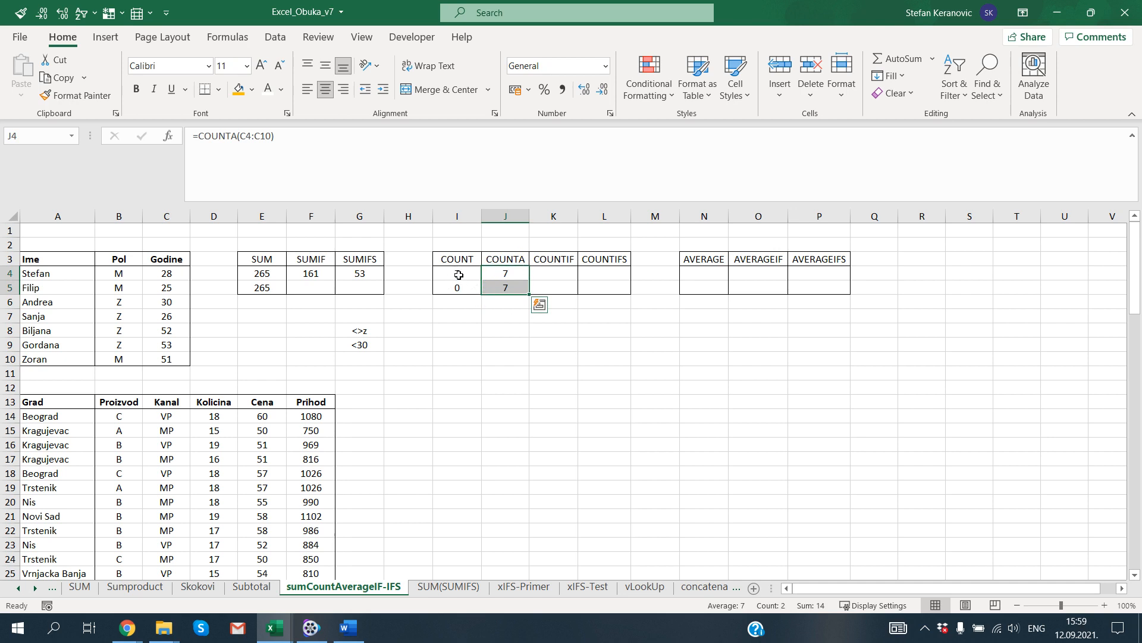
left_click_drag(459, 275, 458, 289)
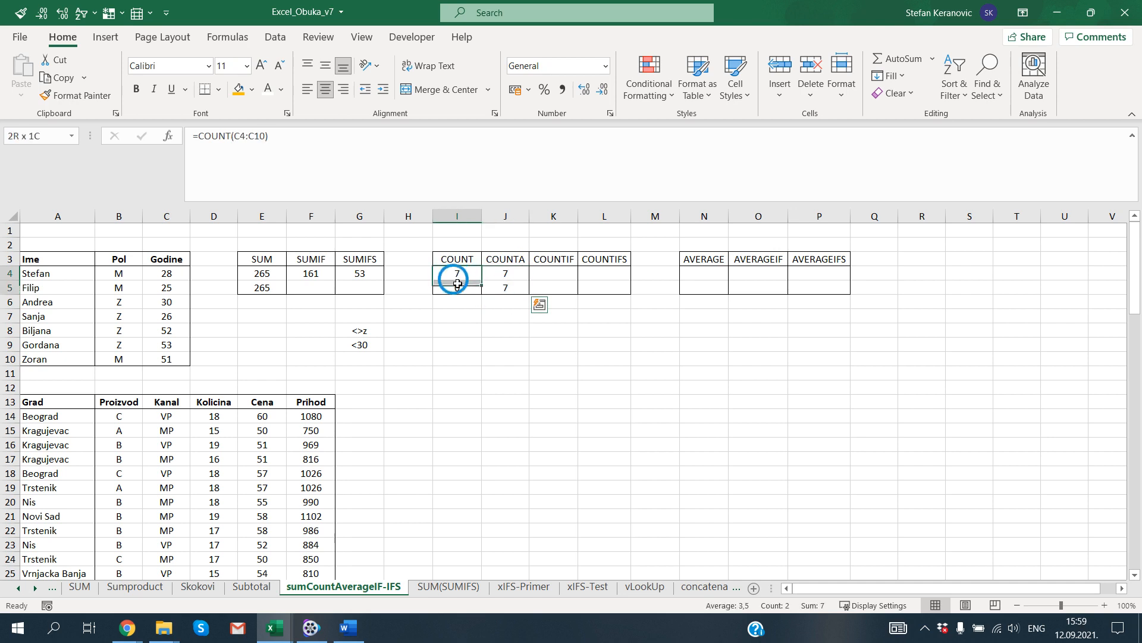
Add a test row under the people table with 30 in B11 and Z in C11
left_click(127, 368)
type("30")
key("Tab")
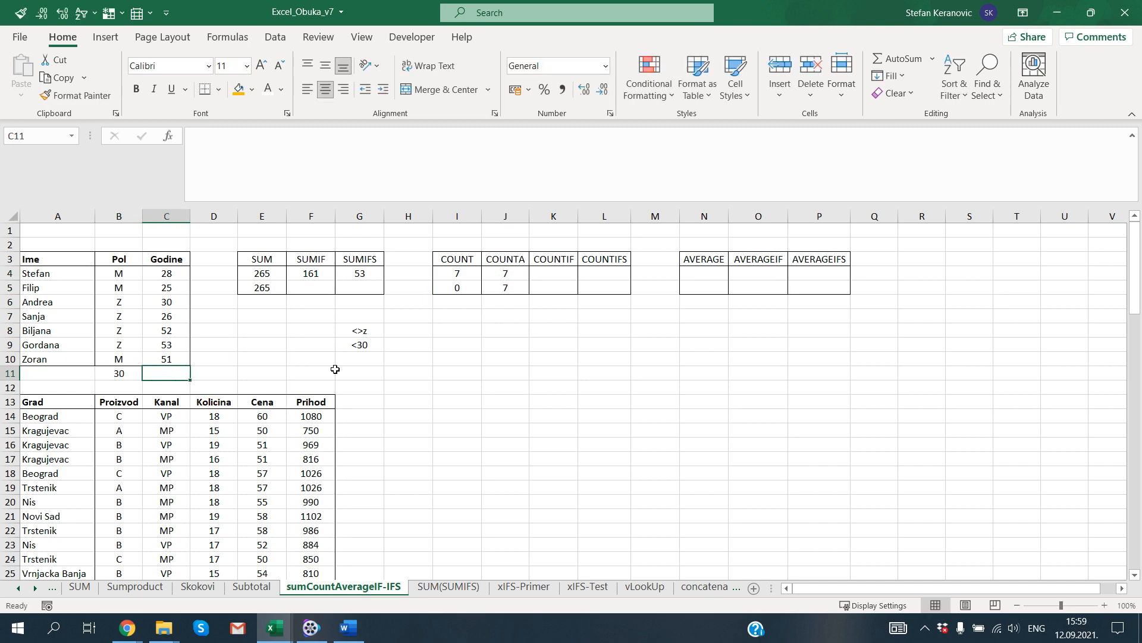
type("Z")
key("Return")
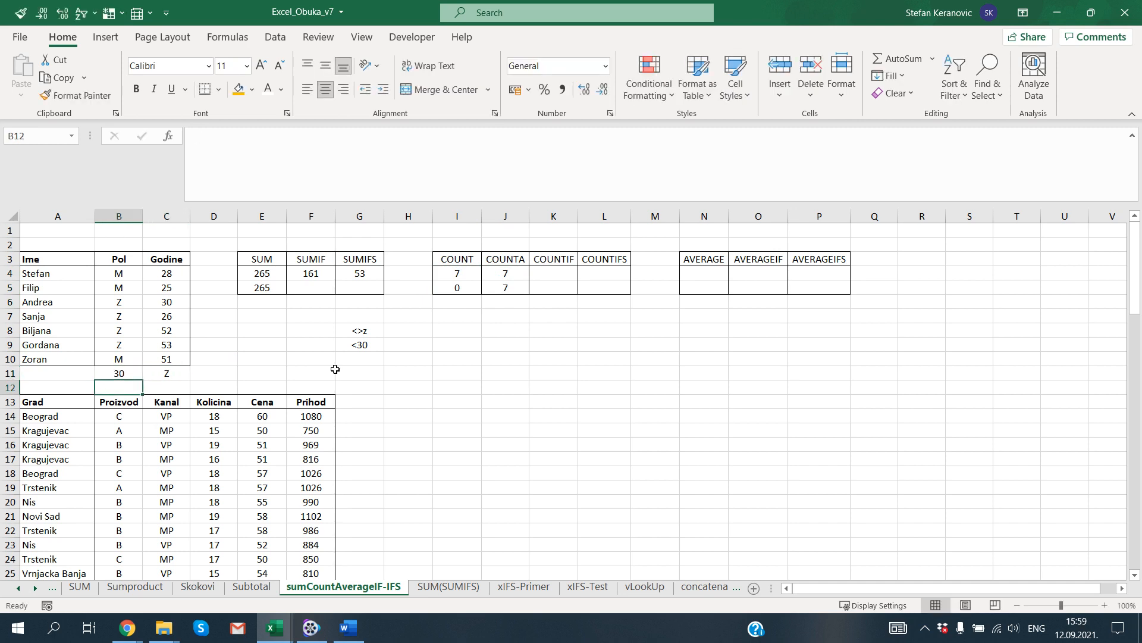
Extend the COUNT range in I4 to C4:C11 so it includes the test row
left_click(458, 273)
key("F2")
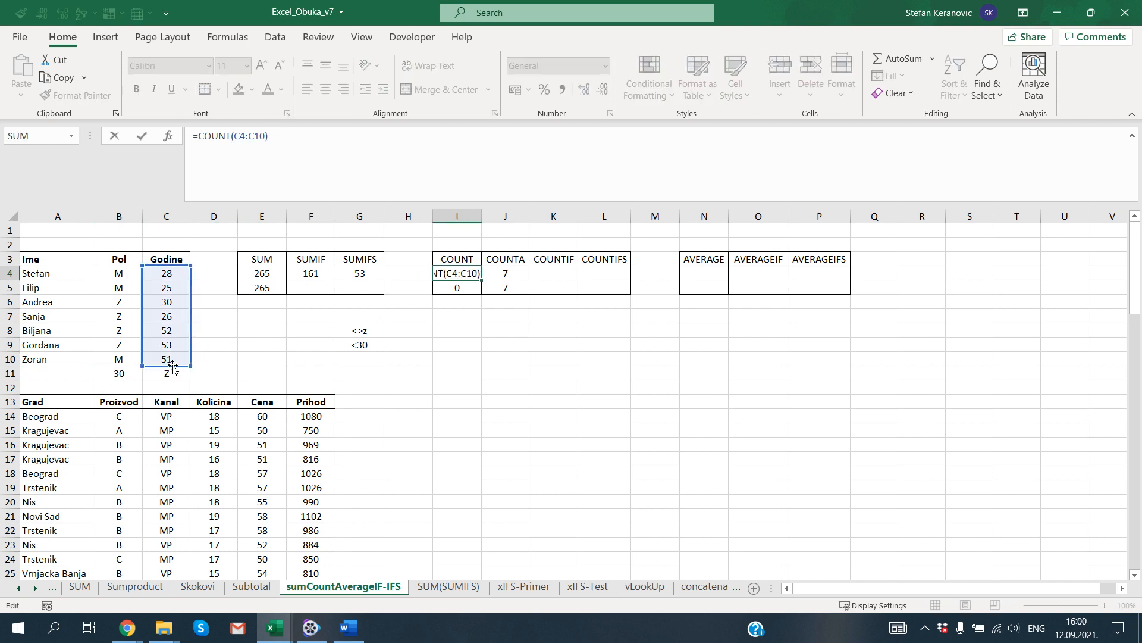
key("Escape")
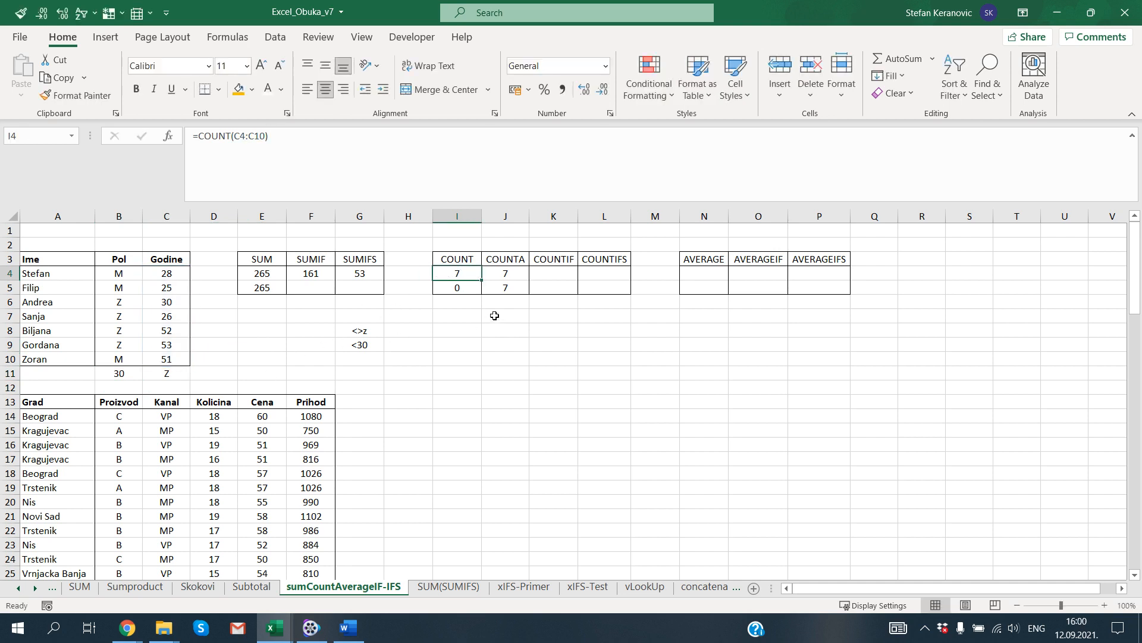
key("F2")
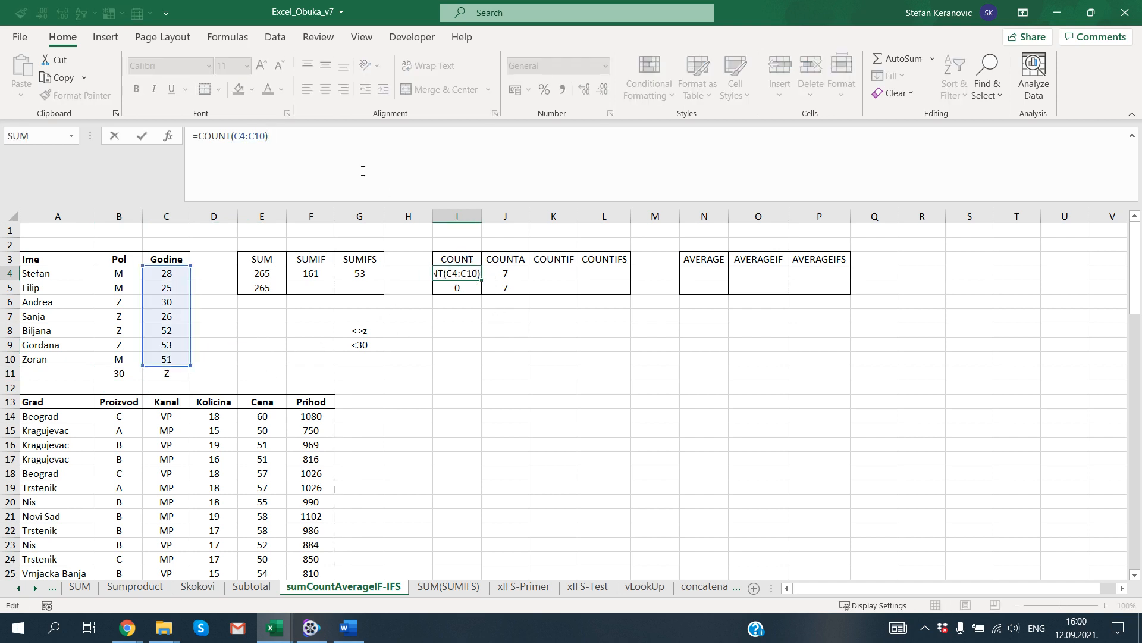
left_click_drag(182, 357, 182, 374)
key("Return")
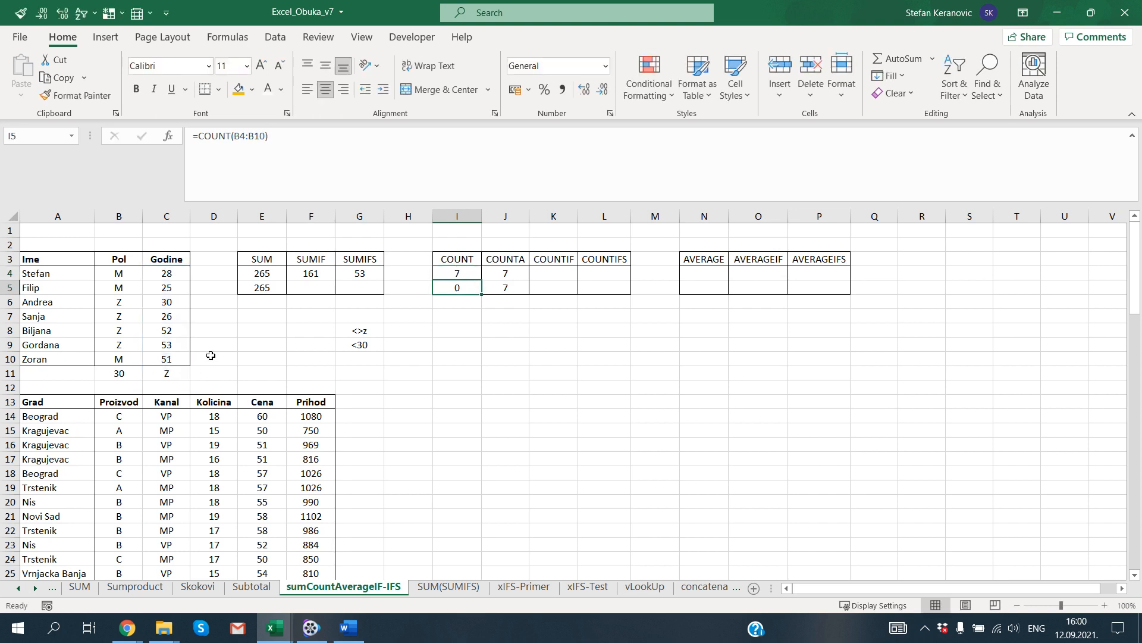
Extend the COUNT range in I5 to B4:B11 and check which cells both COUNT formulas include
key("F2")
left_click_drag(145, 366, 138, 379)
key("ctrl+Return")
left_click(117, 374)
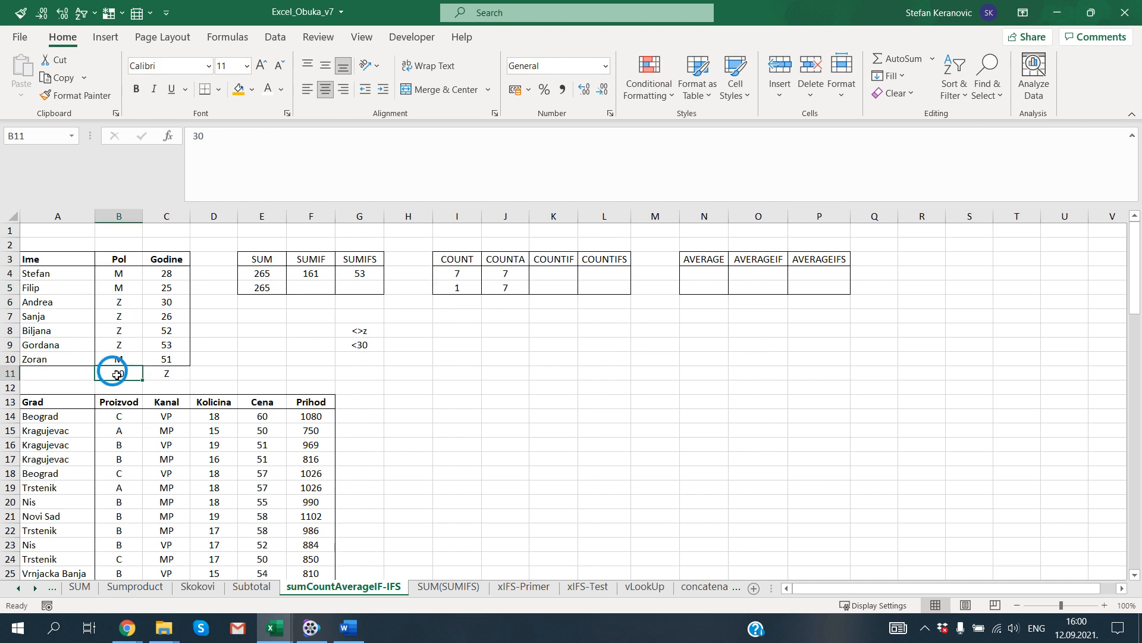
left_click(451, 272)
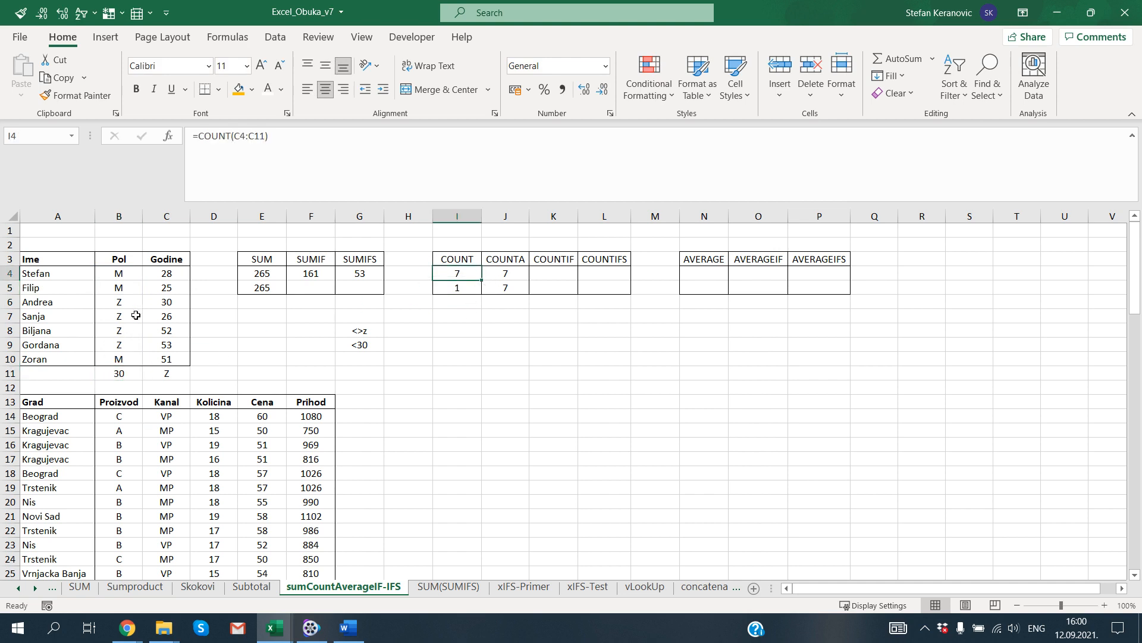
left_click_drag(162, 274, 157, 361)
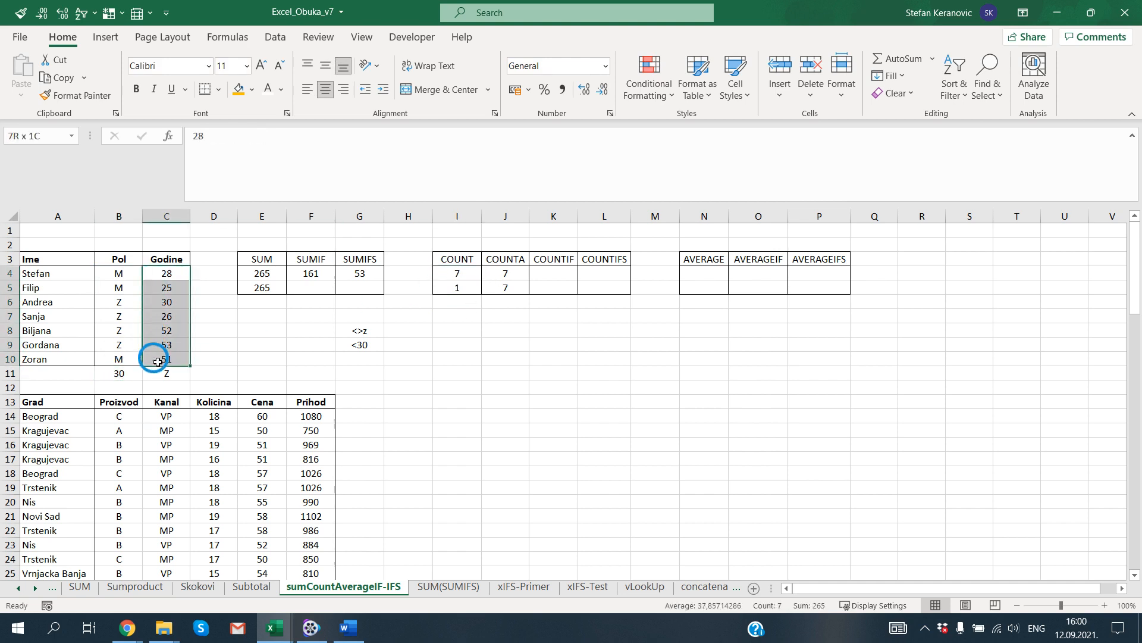
Extend the COUNTA range in J4 to C4:C11
double_click(511, 273)
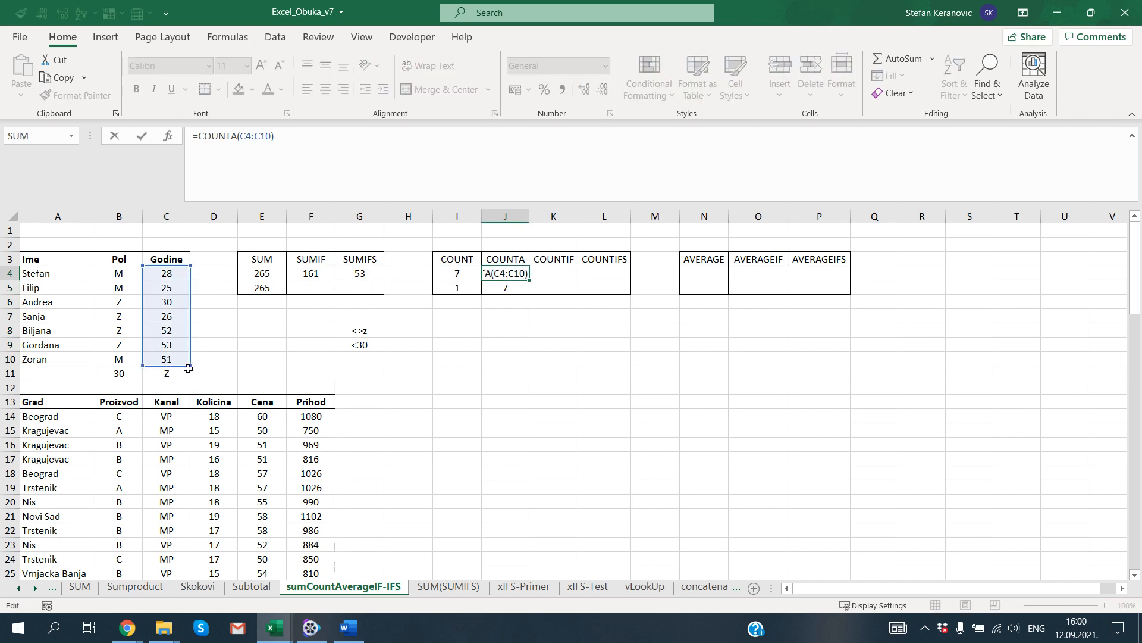
left_click_drag(188, 369, 187, 375)
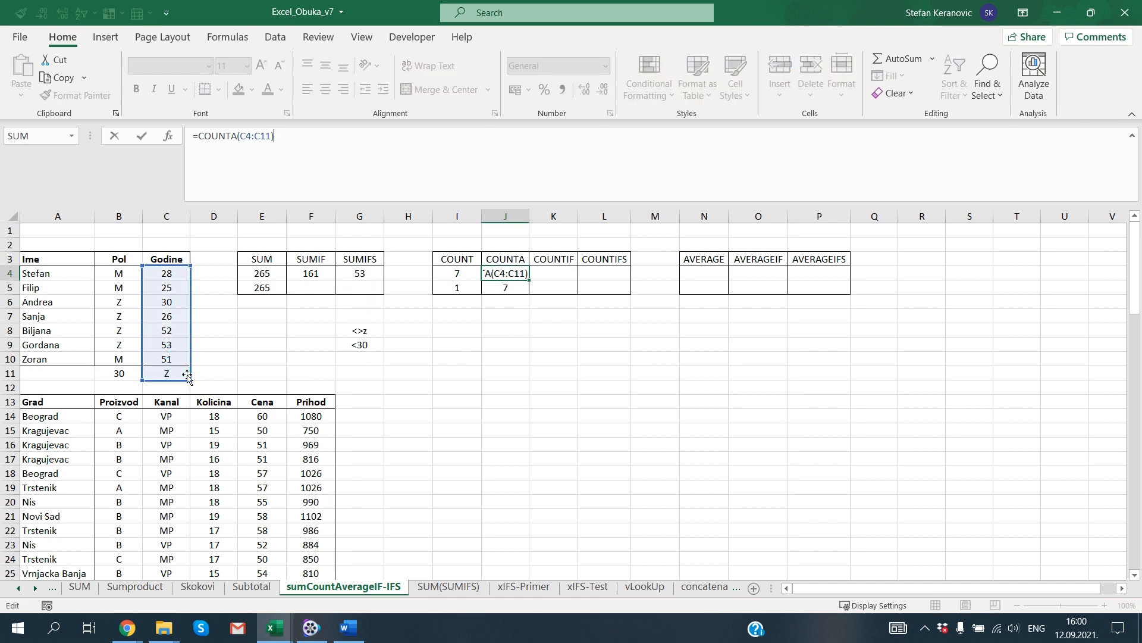
key("Return")
Extend the COUNTA range in J5 to B4:B11
key("F2")
key("Escape")
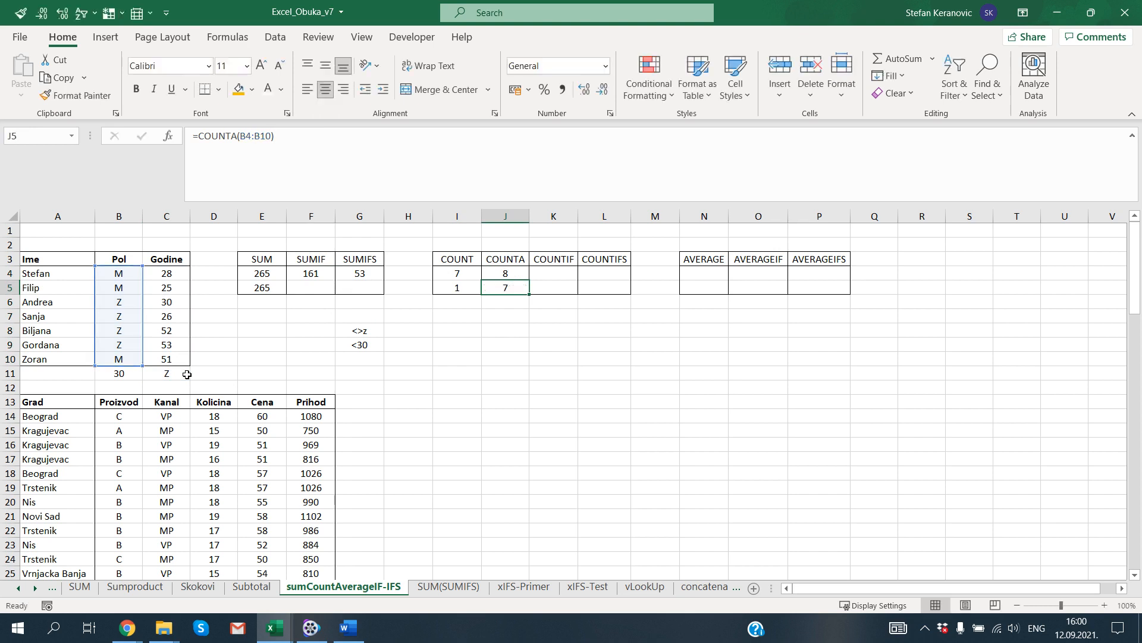
key("F2")
key("Left")
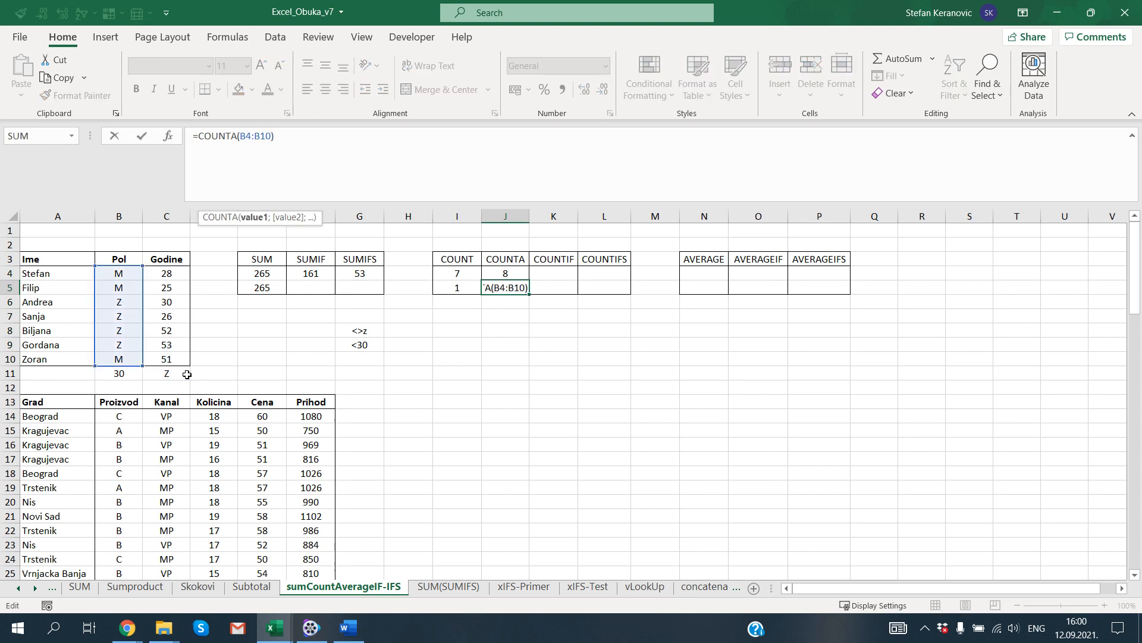
type("1")
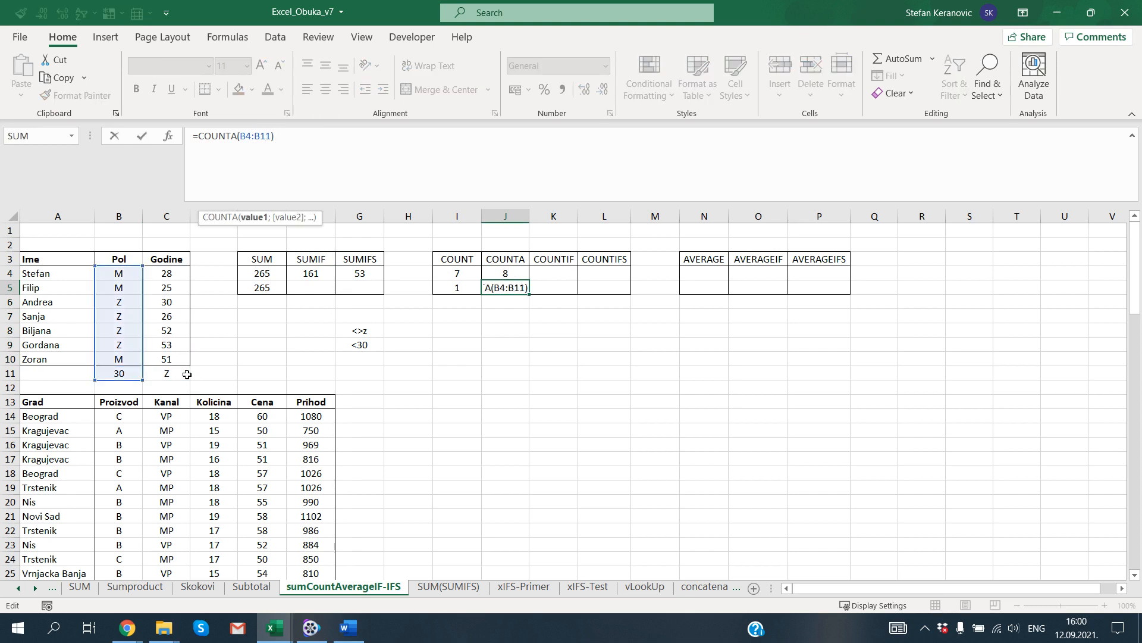
key("Return")
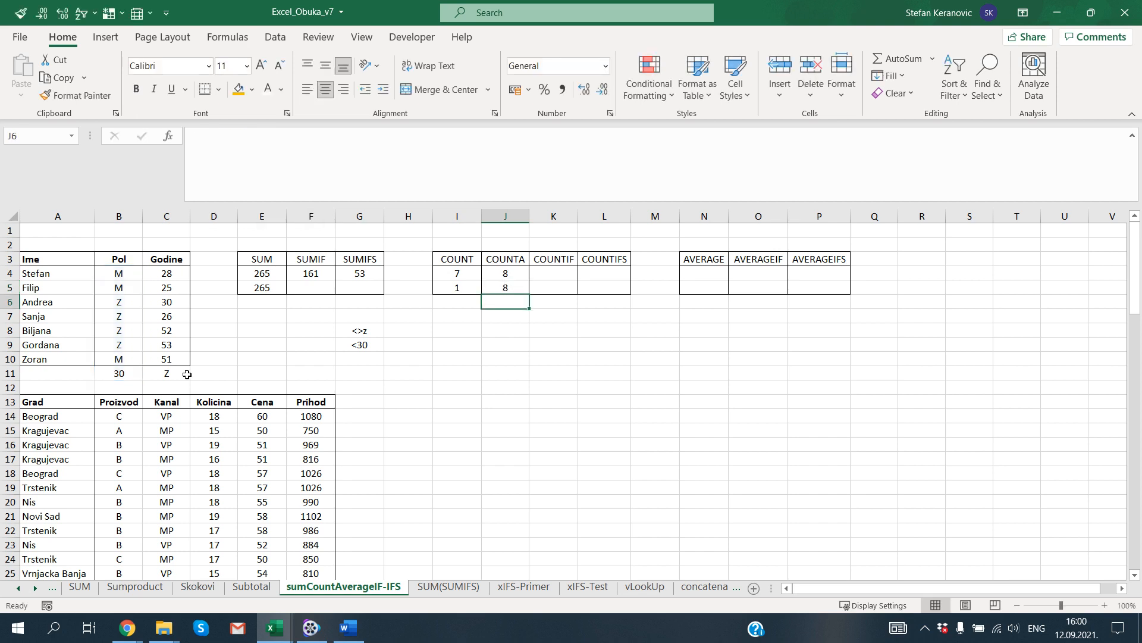
Enter =COUNTIF(C4:C10;">30") in K4 to count the ages above 30
left_click(463, 274)
left_click_drag(463, 274, 498, 285)
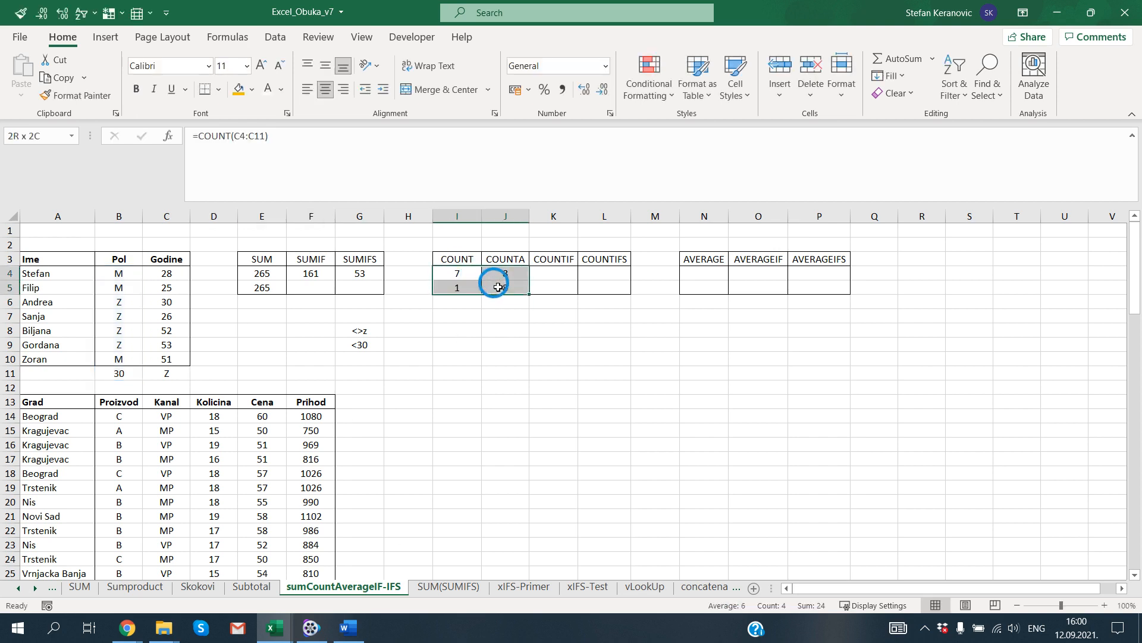
left_click(541, 275)
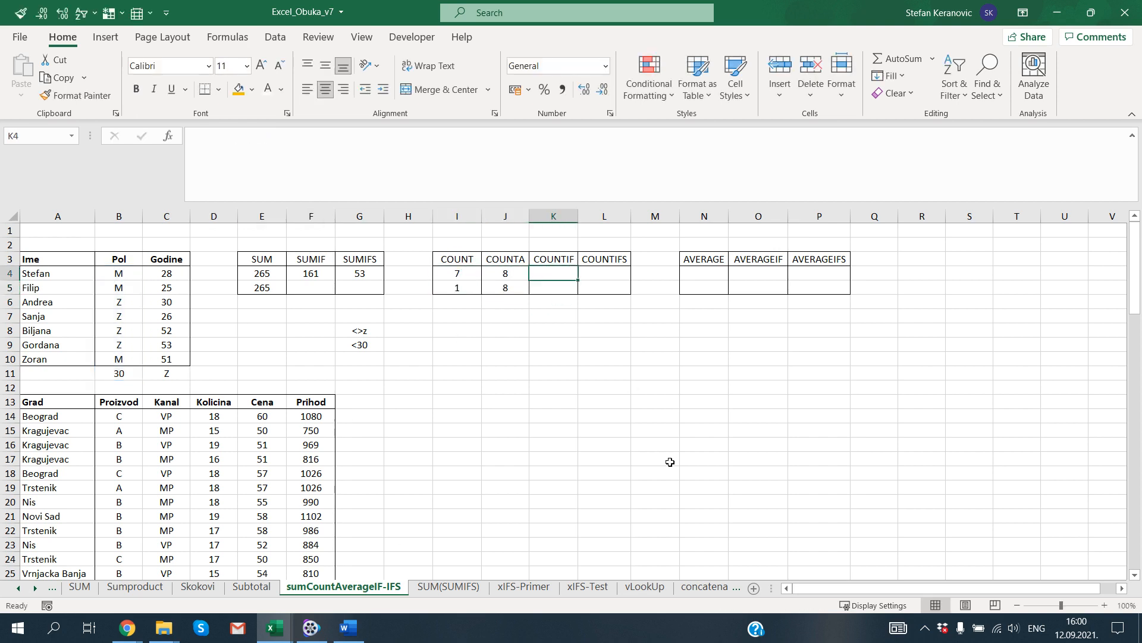
type("=count")
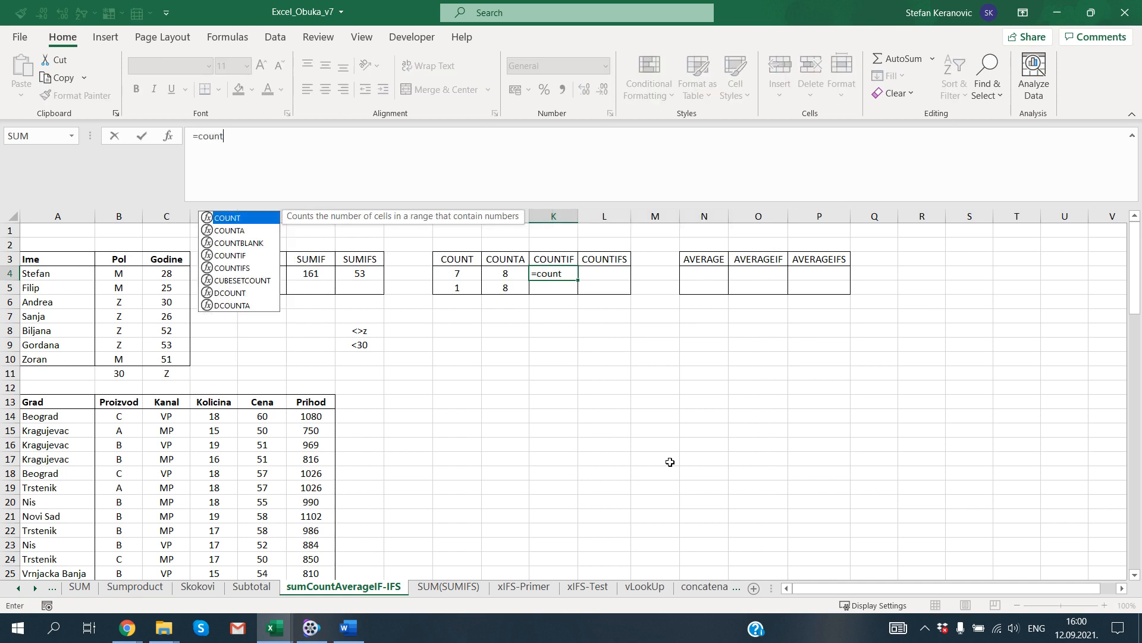
key("Down")
key("Down")
key("Down")
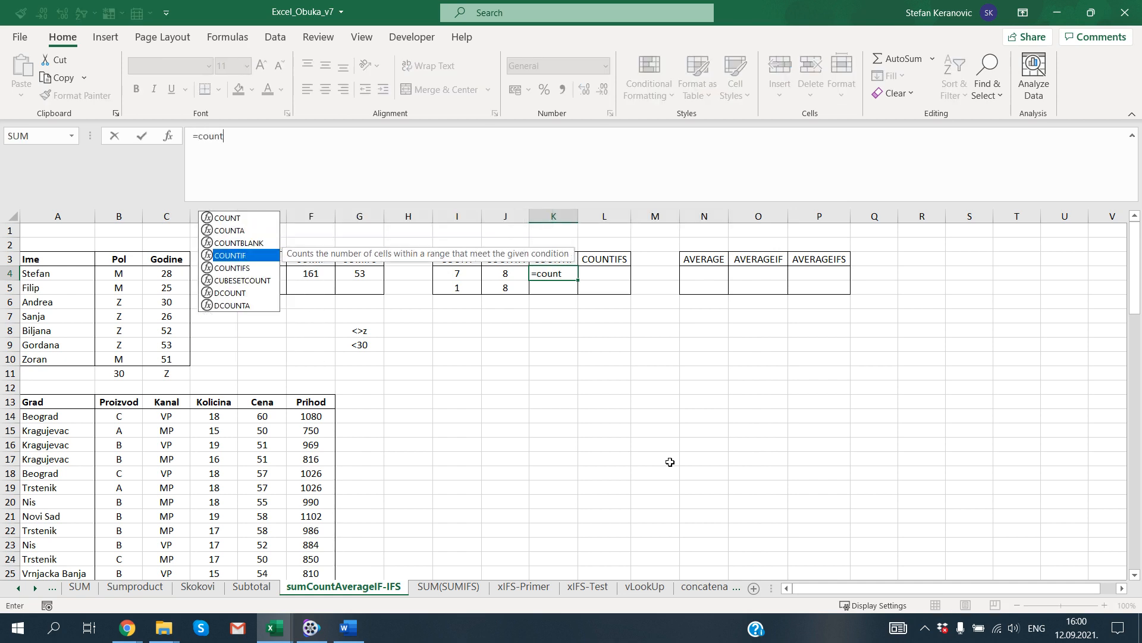
key("Tab")
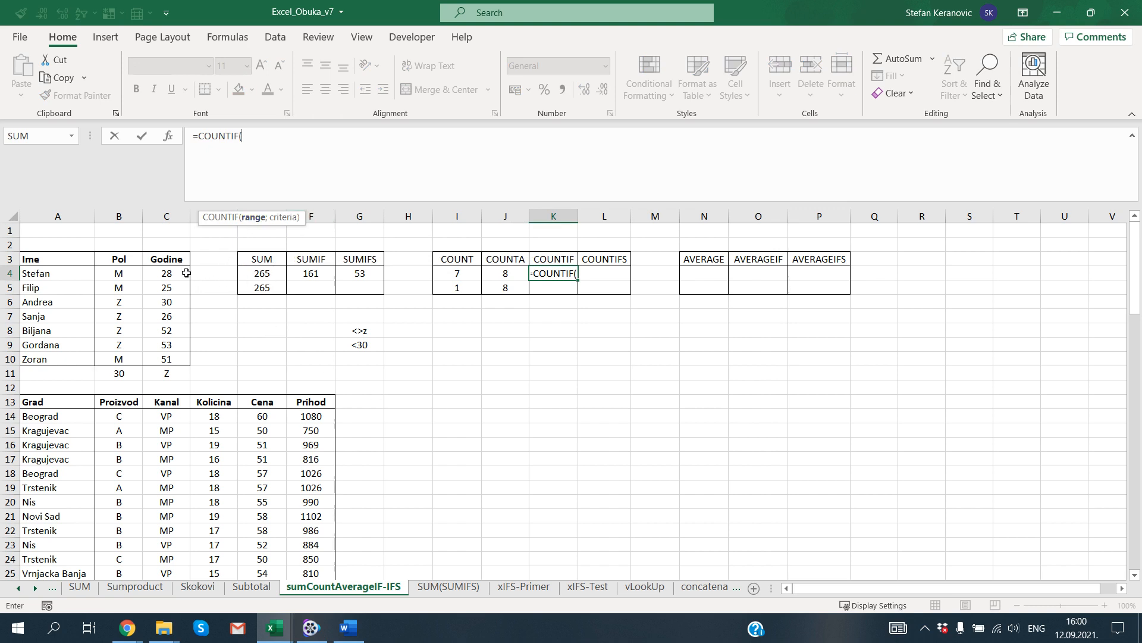
left_click_drag(180, 273, 171, 359)
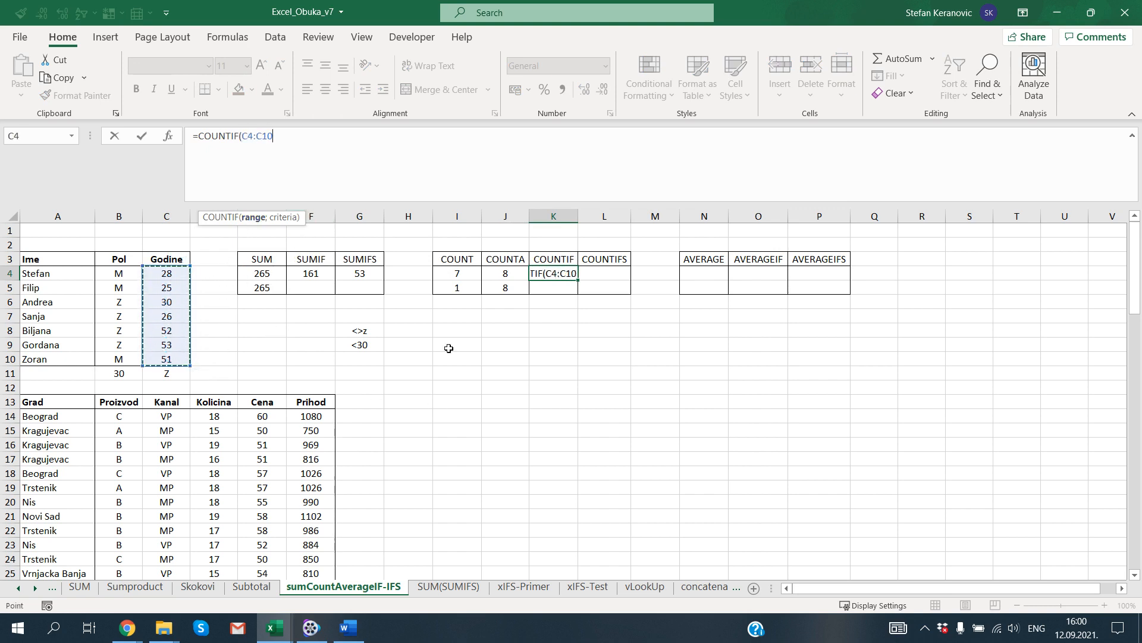
type(";\"")
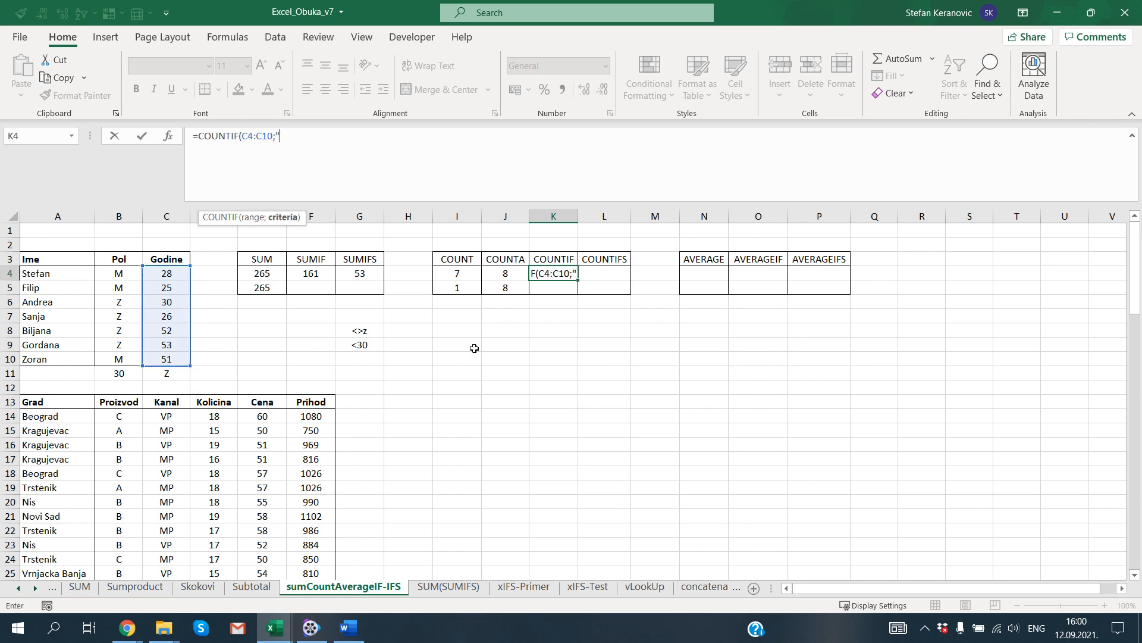
type(">30\")")
key("Return")
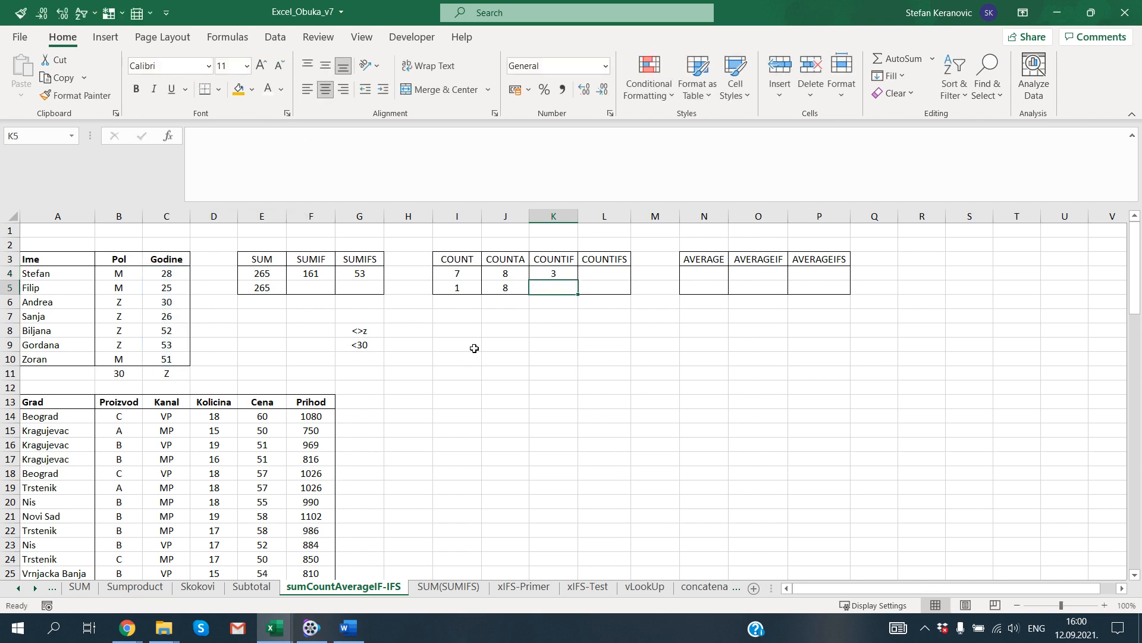
Clear the test values in B11:C11 below the Pol and Godine columns
key("Up")
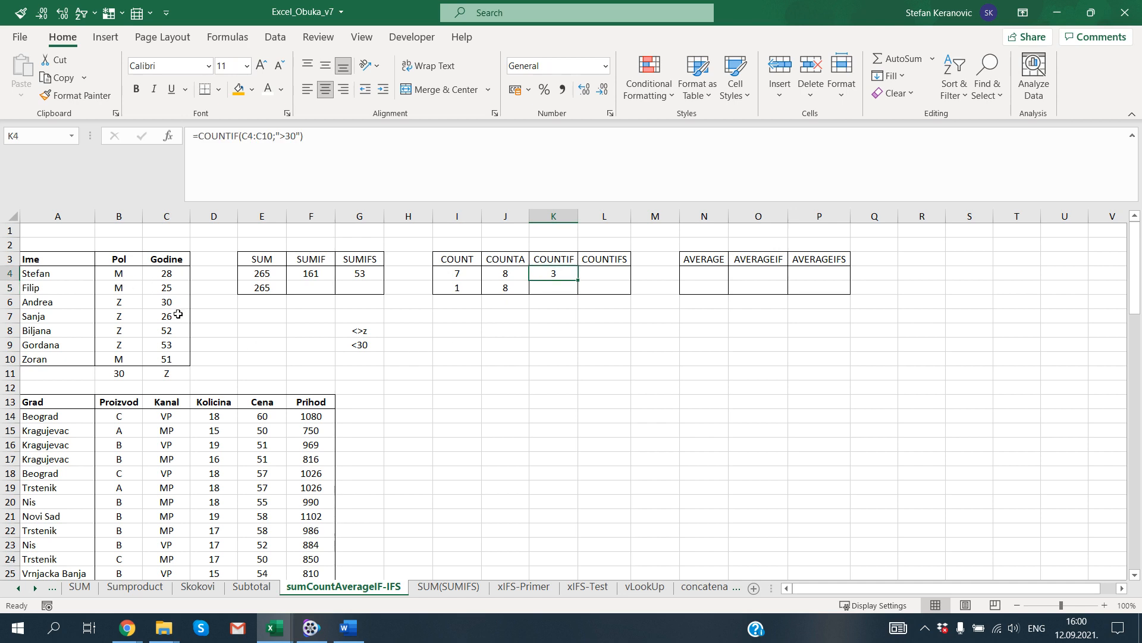
left_click_drag(171, 328, 175, 374)
key("Delete")
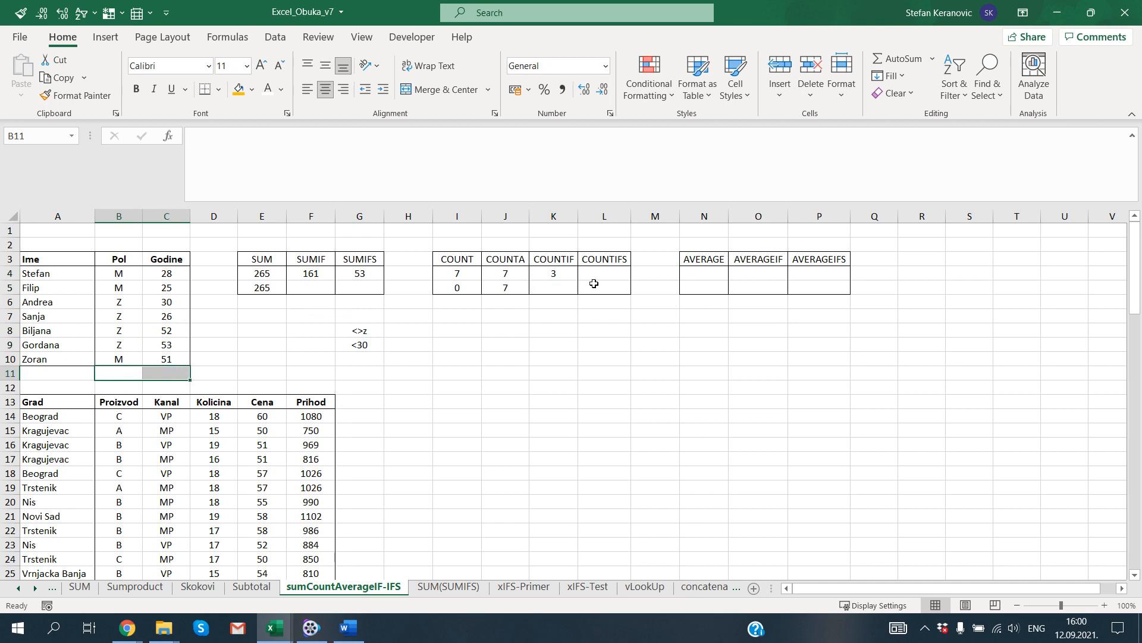
Enter =COUNTIF(A4:A10;"s*") in K5 to count names starting with s, and check the matching names in column A
left_click(545, 288)
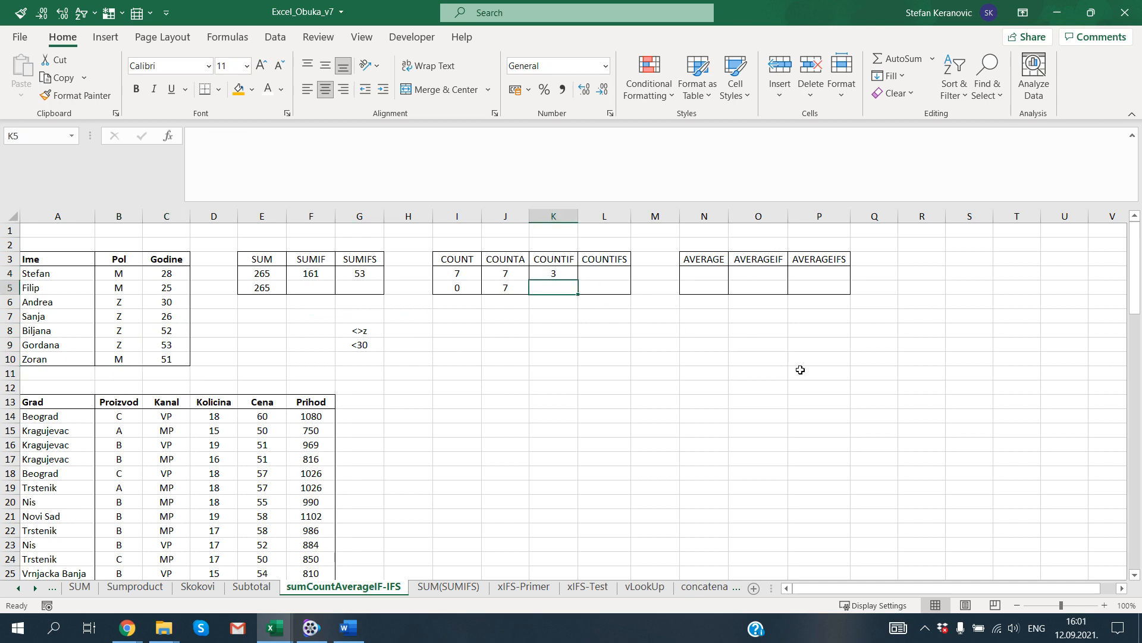
type("=coun")
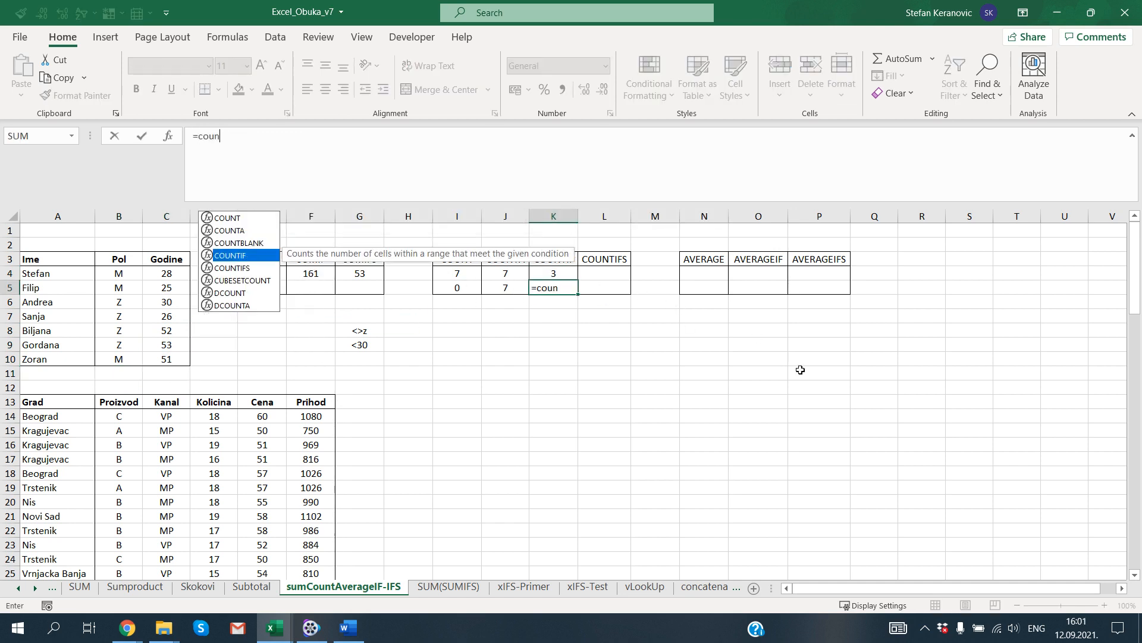
key("Tab")
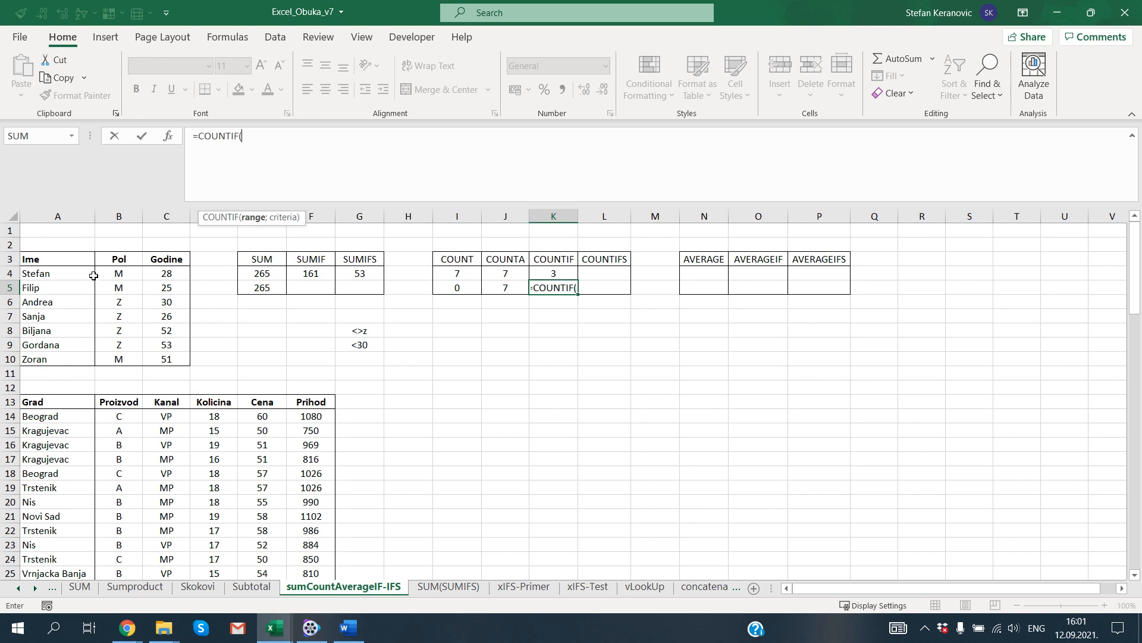
left_click_drag(65, 273, 56, 357)
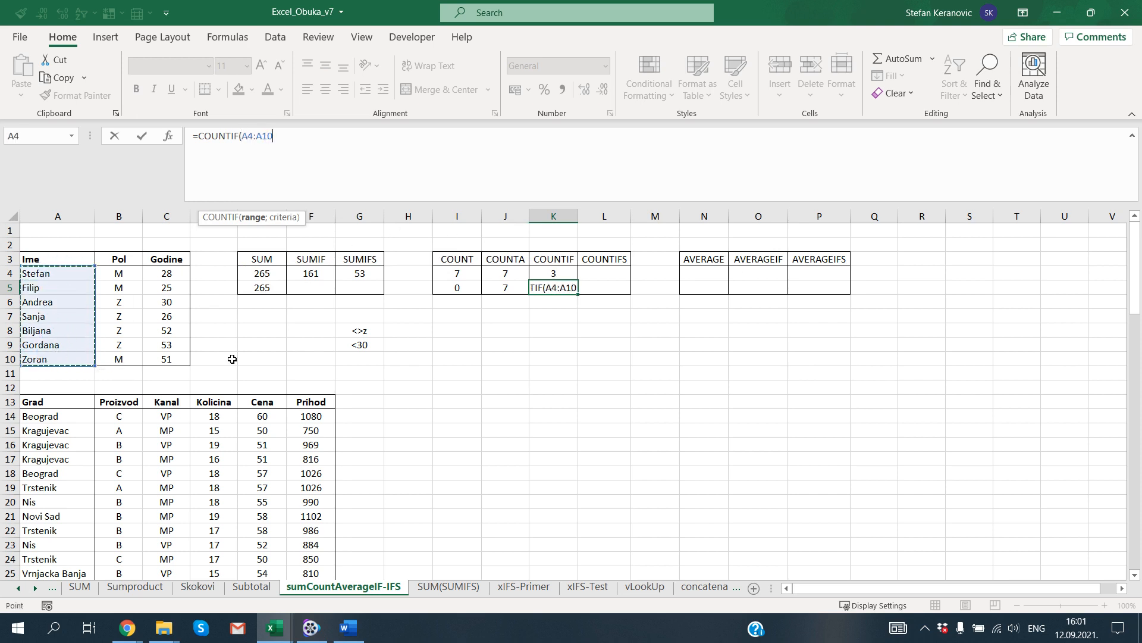
type(";\"")
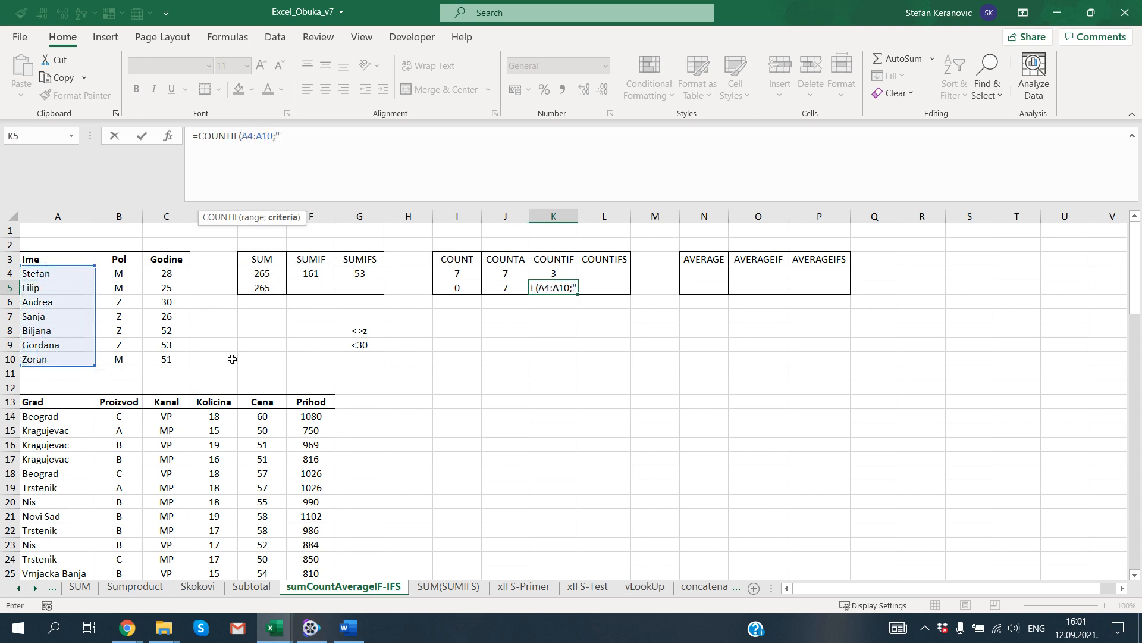
type("s*\")")
key("ctrl+Return")
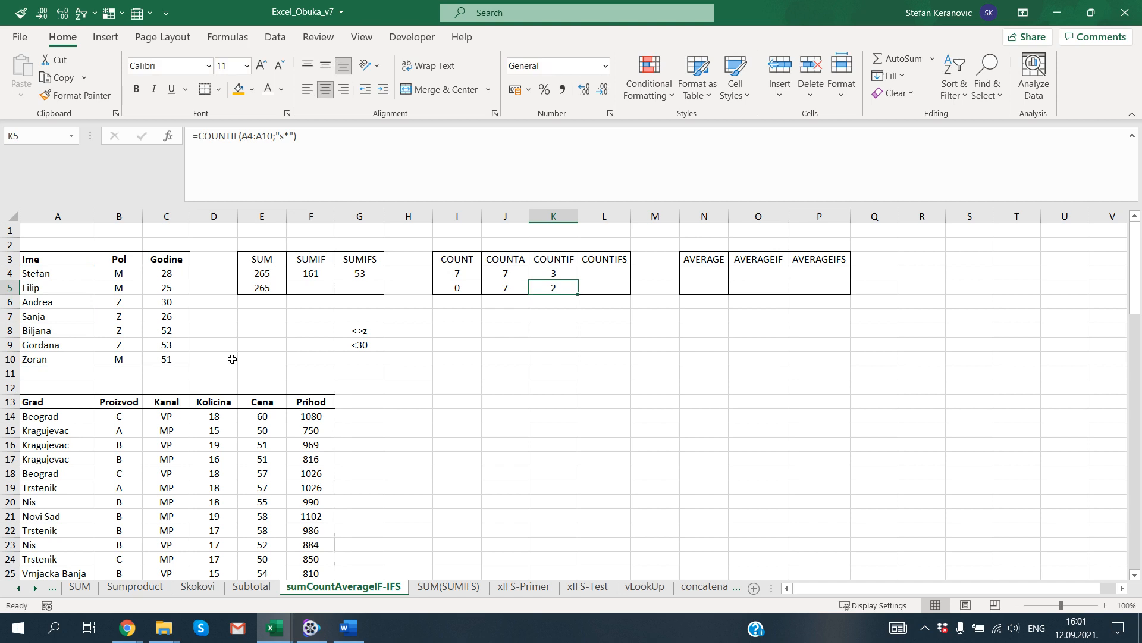
left_click(52, 274)
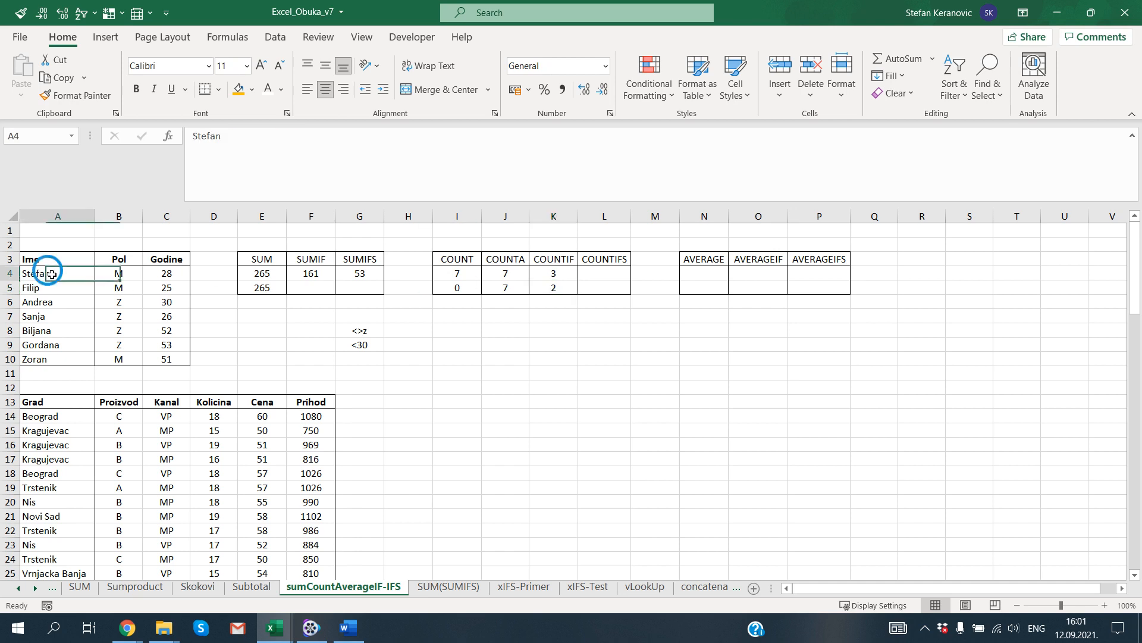
left_click(51, 316)
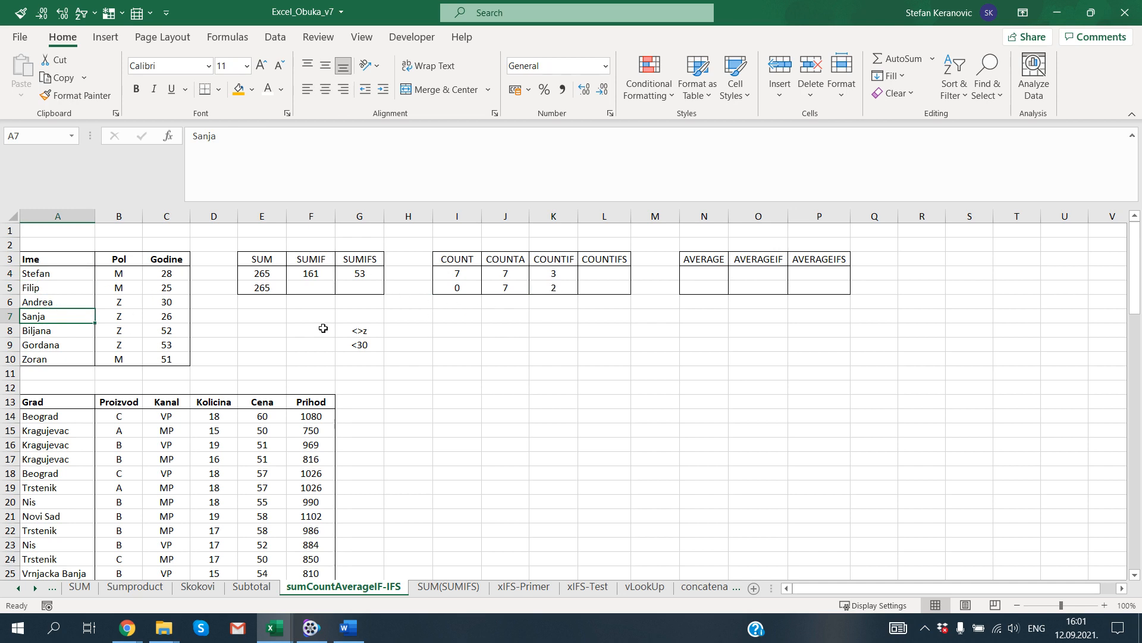
Change the COUNTIF criterion in K5 to "*n" and check which names in column A end with n
left_click(557, 286)
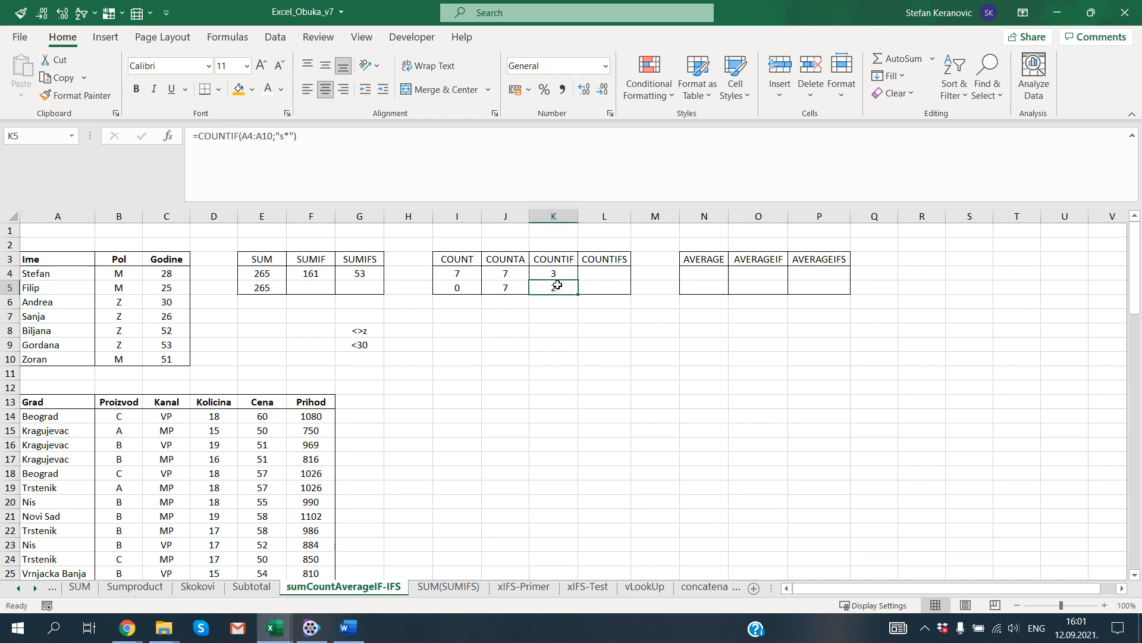
double_click(557, 285)
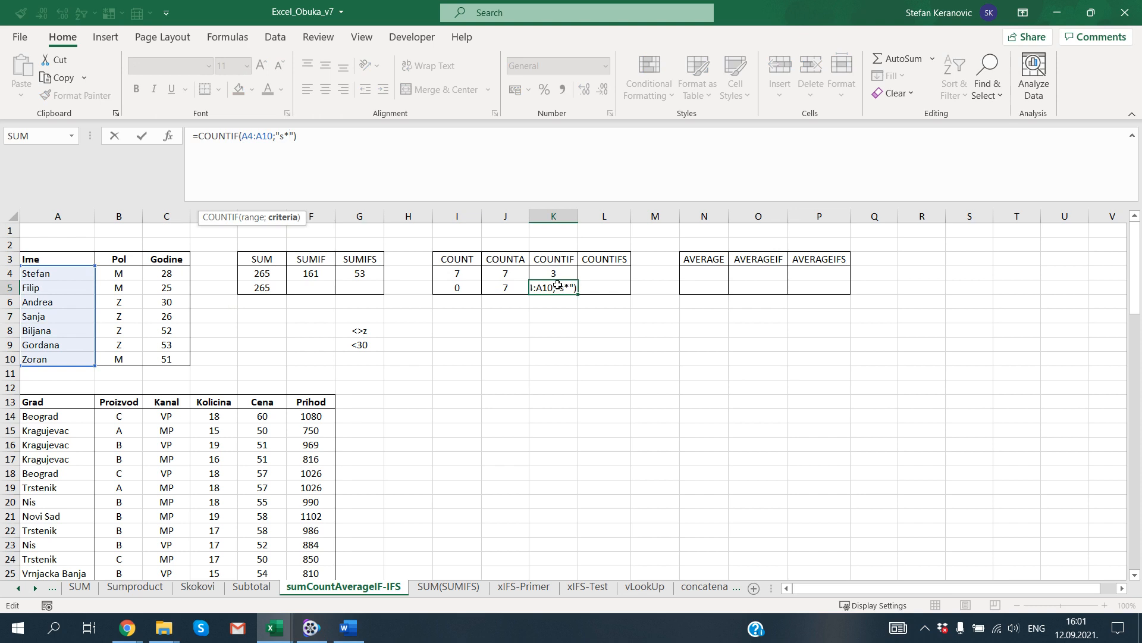
key("shift+Left")
key("shift+Left")
type("*n")
key("Return")
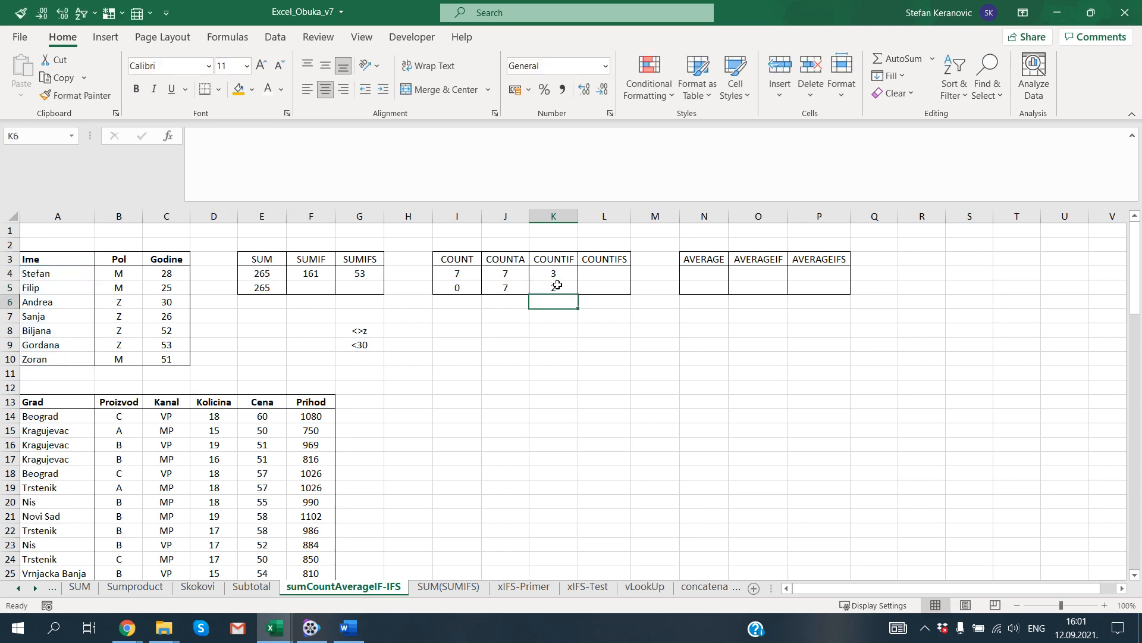
left_click(557, 285)
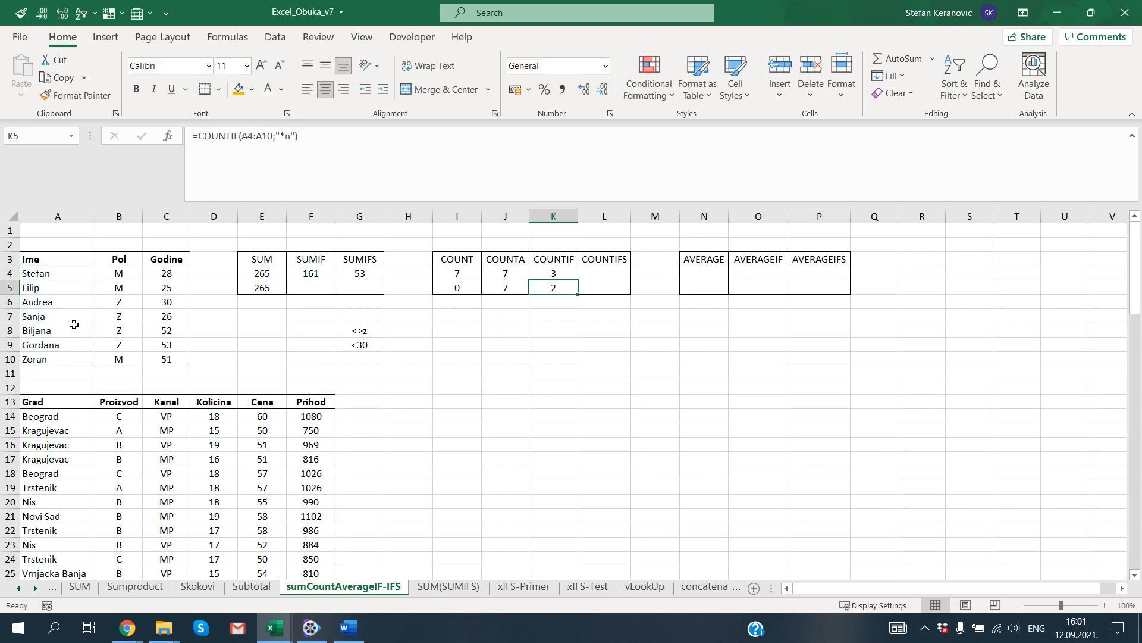
left_click(62, 273)
left_click(63, 360)
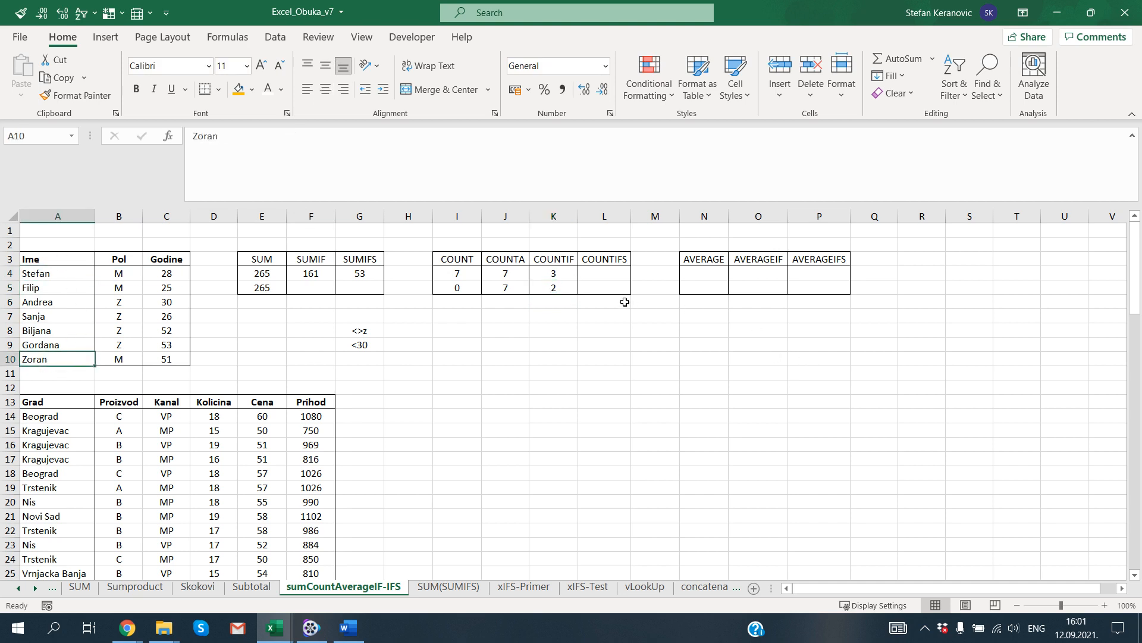
Change the COUNTIF criterion in K5 to "*a" and check which names in column A end with a
double_click(571, 288)
key("Left")
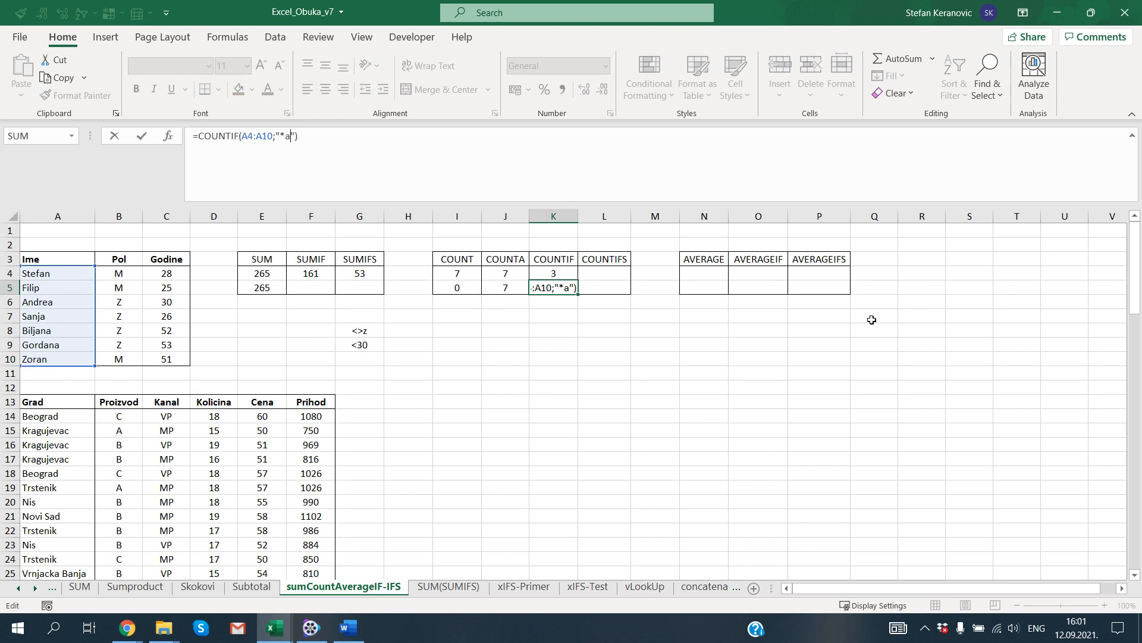
key("Return")
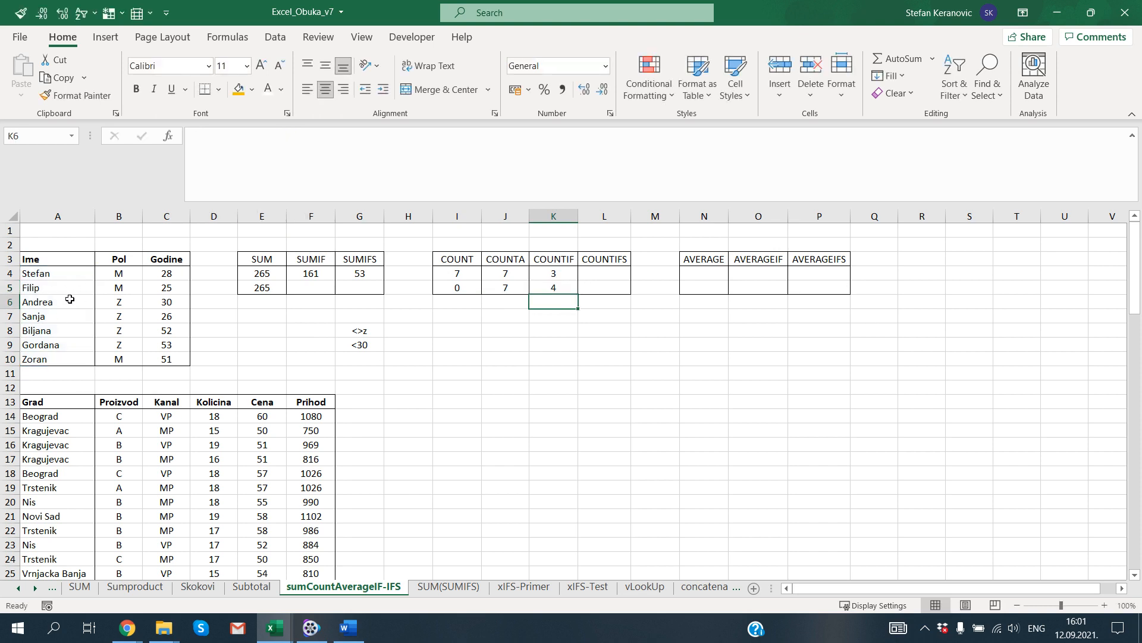
left_click_drag(72, 303, 62, 343)
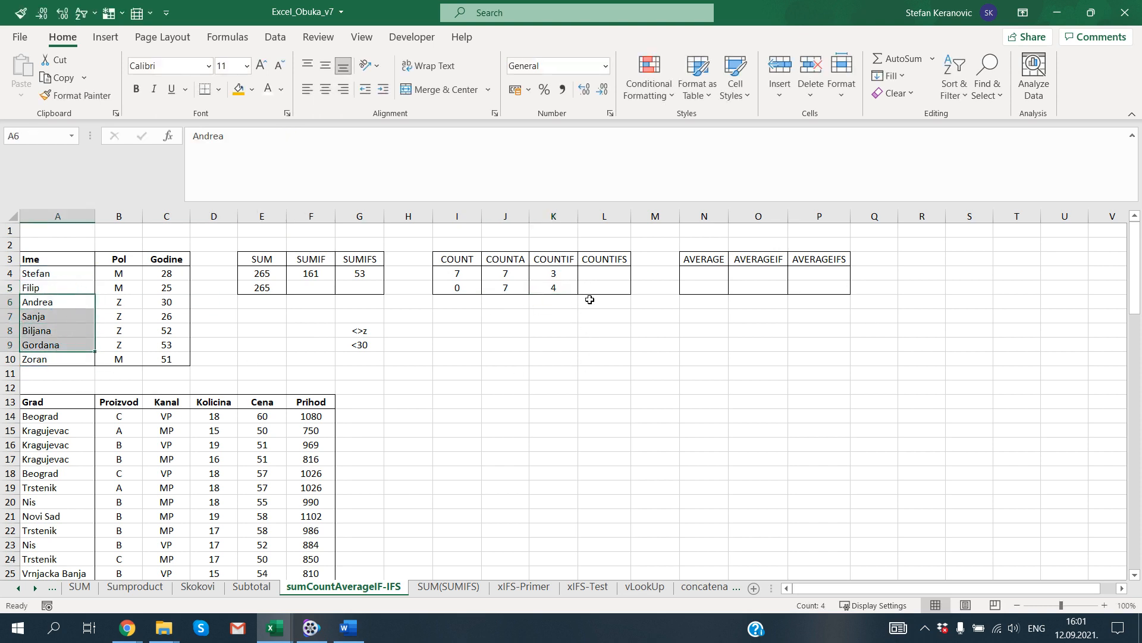
Change the COUNTIF criterion in K5 to "*a*" and check which names in A4:A10 contain the letter a
left_click(567, 287)
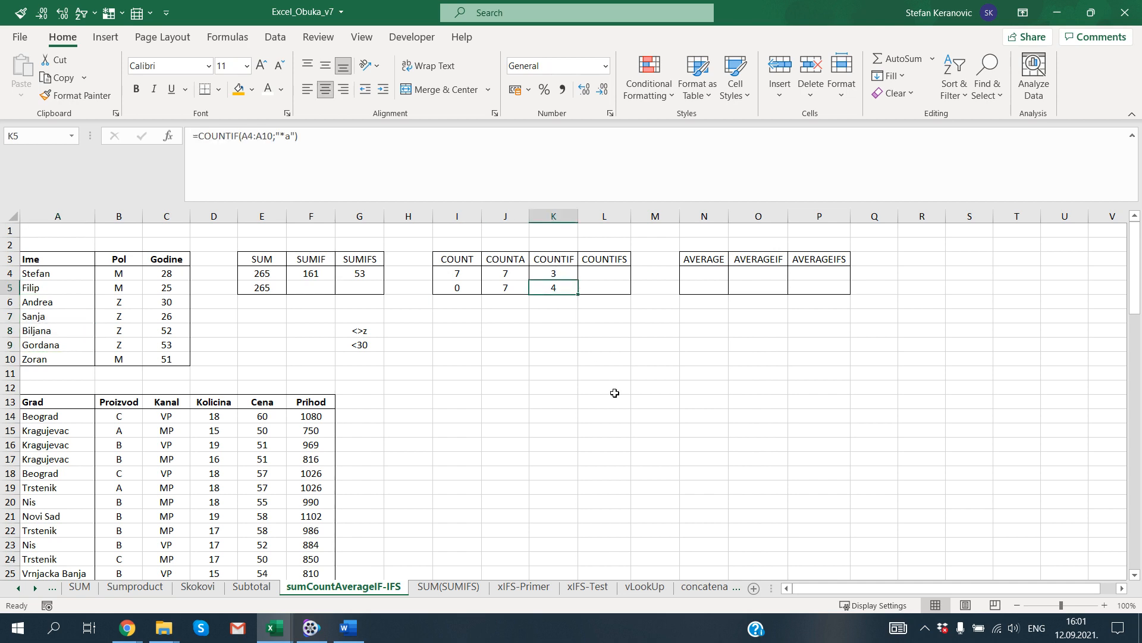
key("F2")
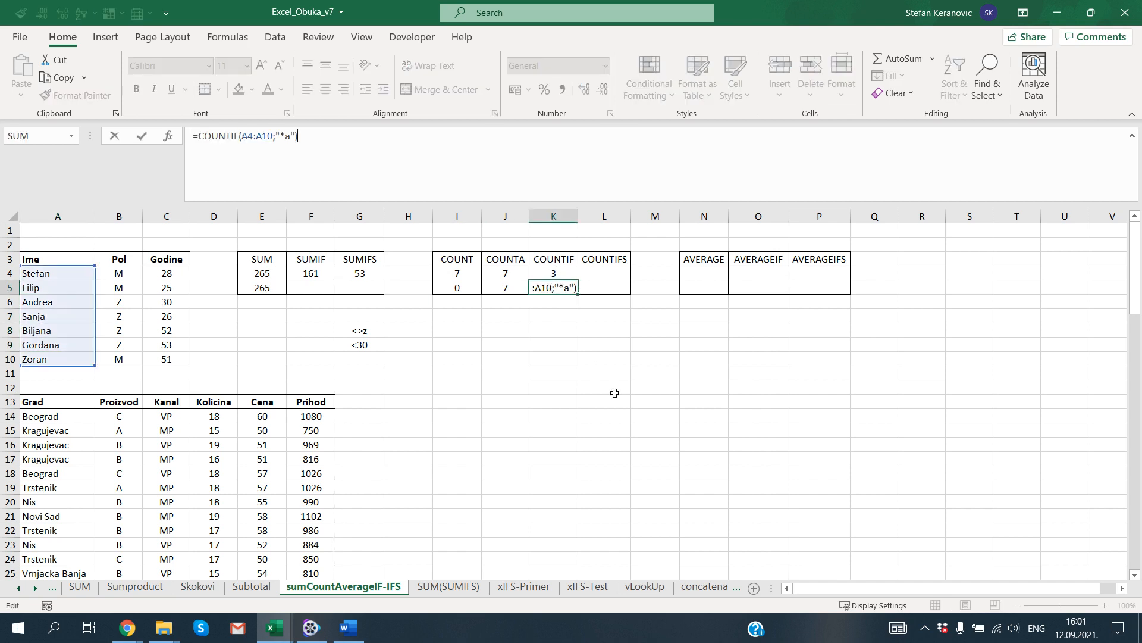
key("Left")
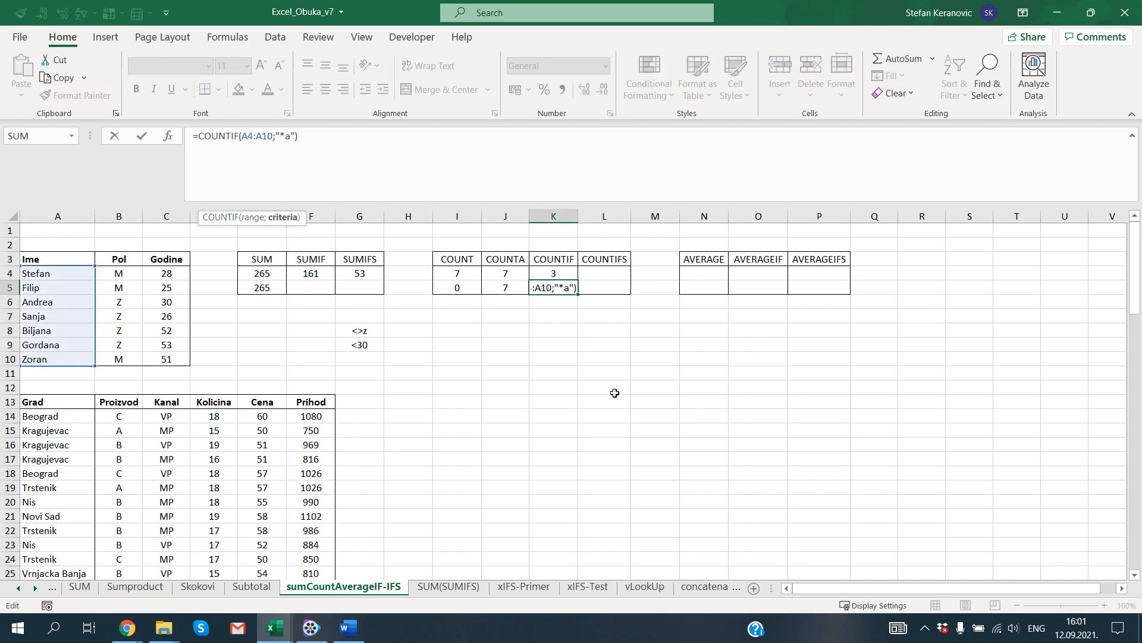
type("*")
key("Return")
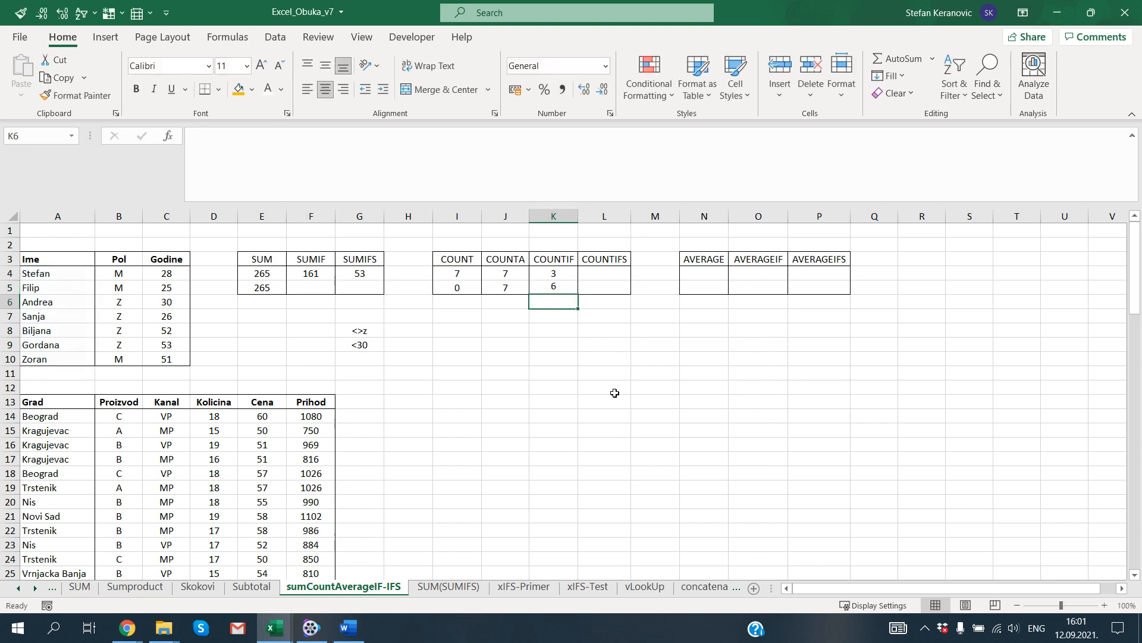
left_click(544, 282)
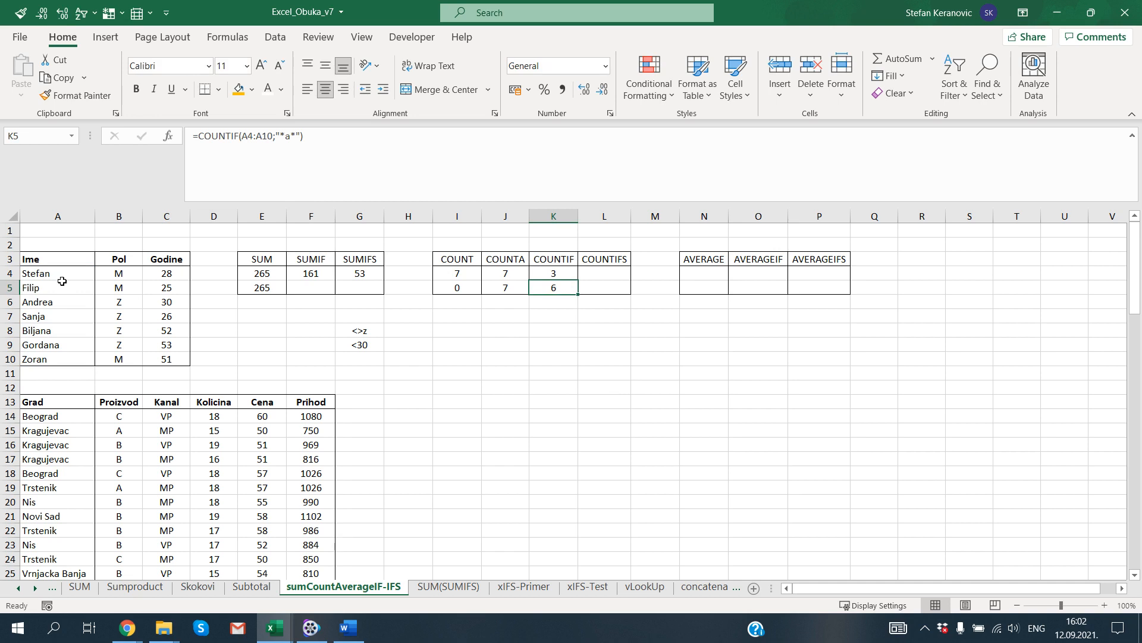
left_click_drag(43, 290, 151, 289)
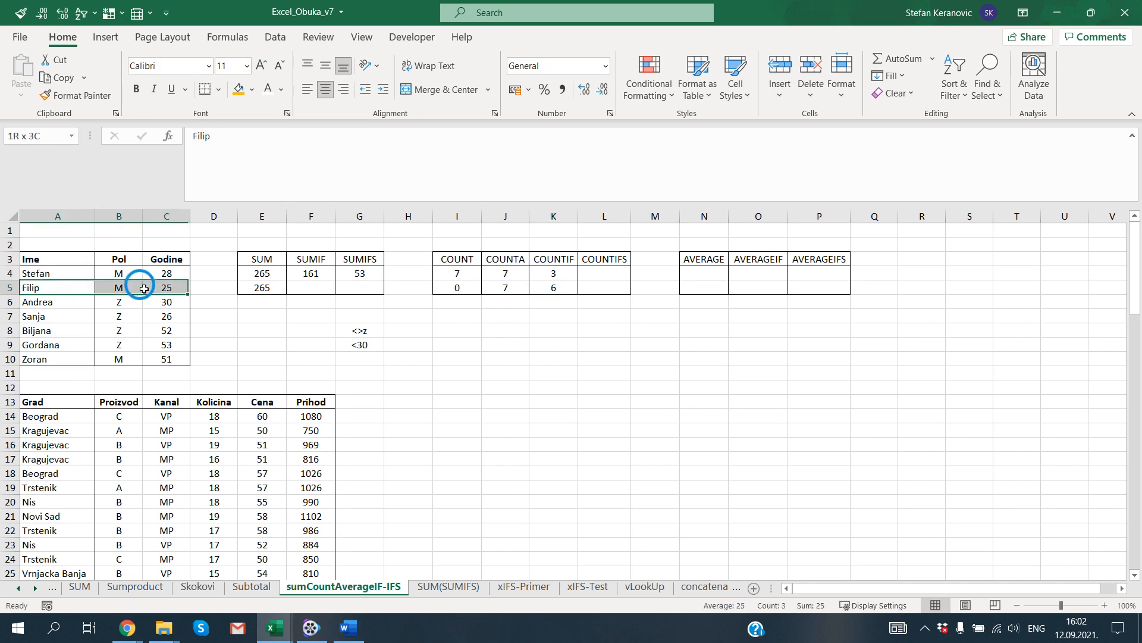
left_click(58, 275)
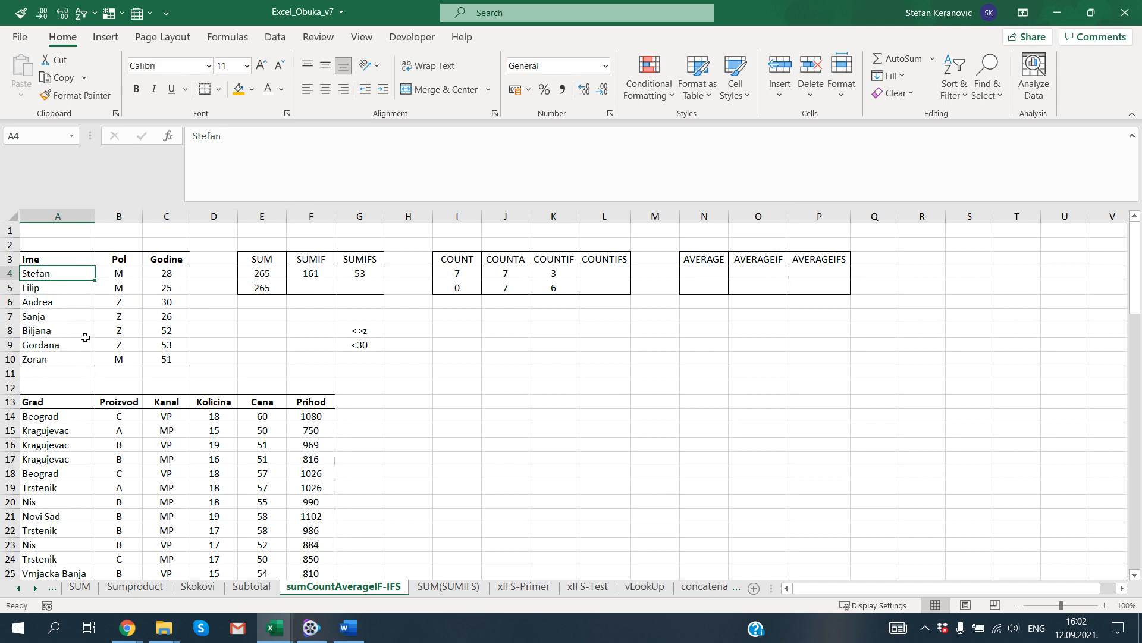
key("ctrl")
left_click(55, 277)
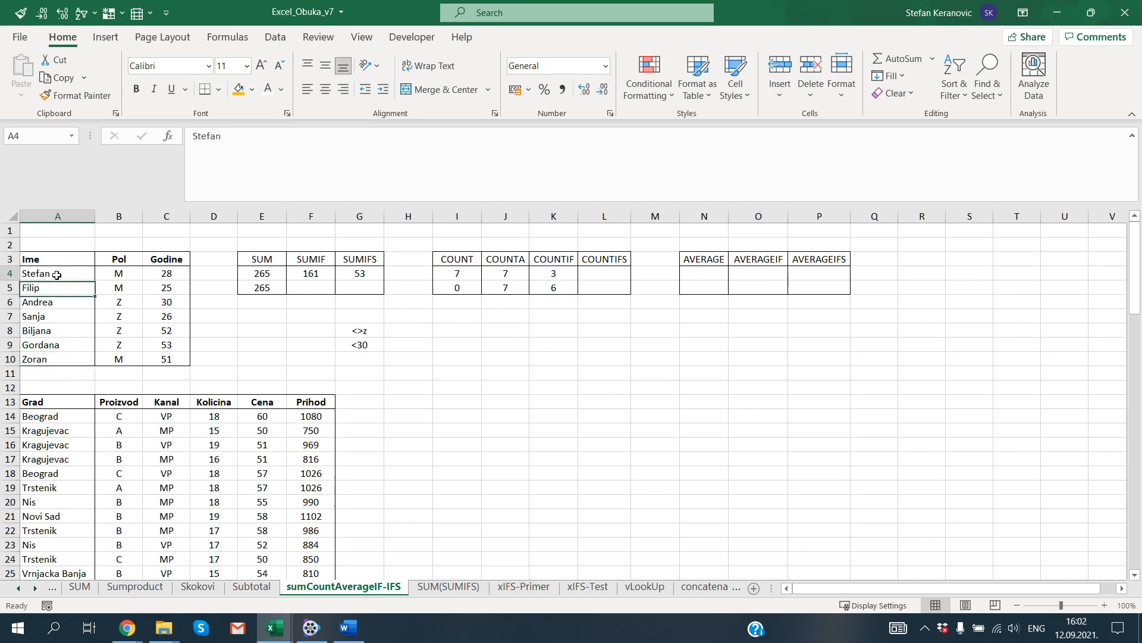
left_click(61, 302)
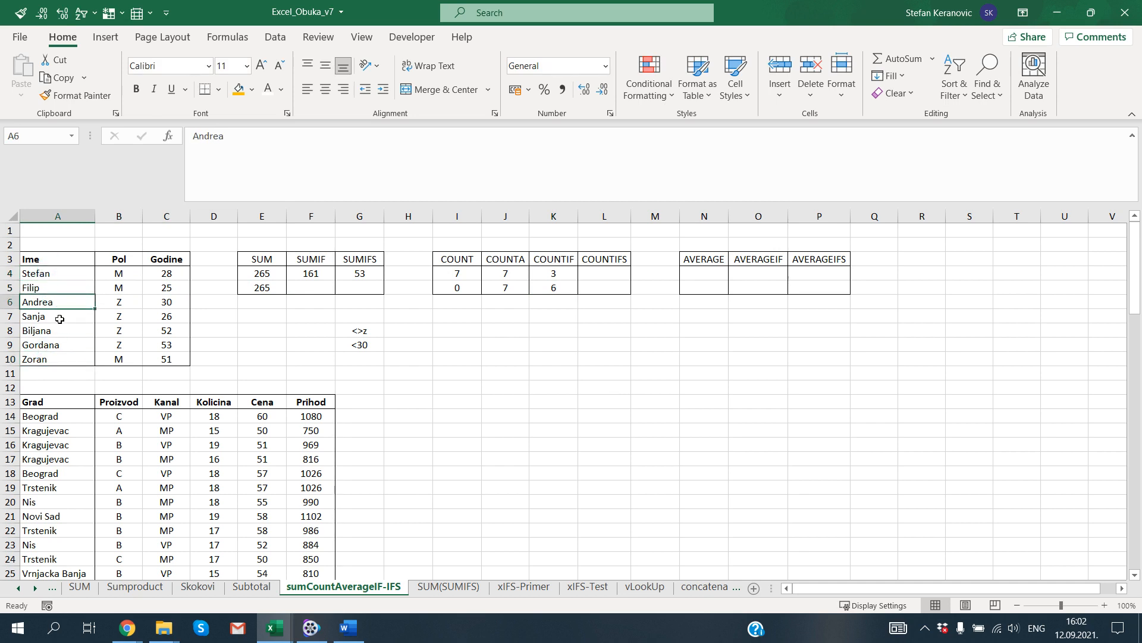
Review the names in A7:A9, the COUNTIF formulas in K4:K5, the SUMIF and SUMIFS examples, and the criteria in G8:G9
left_click_drag(60, 318, 54, 344)
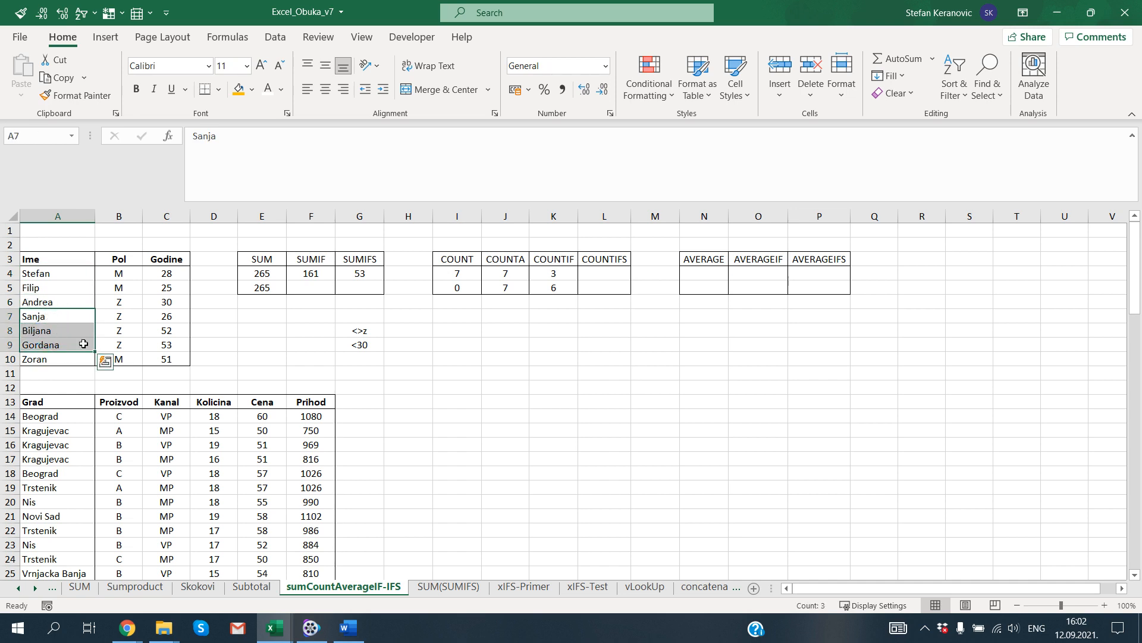
left_click(559, 290)
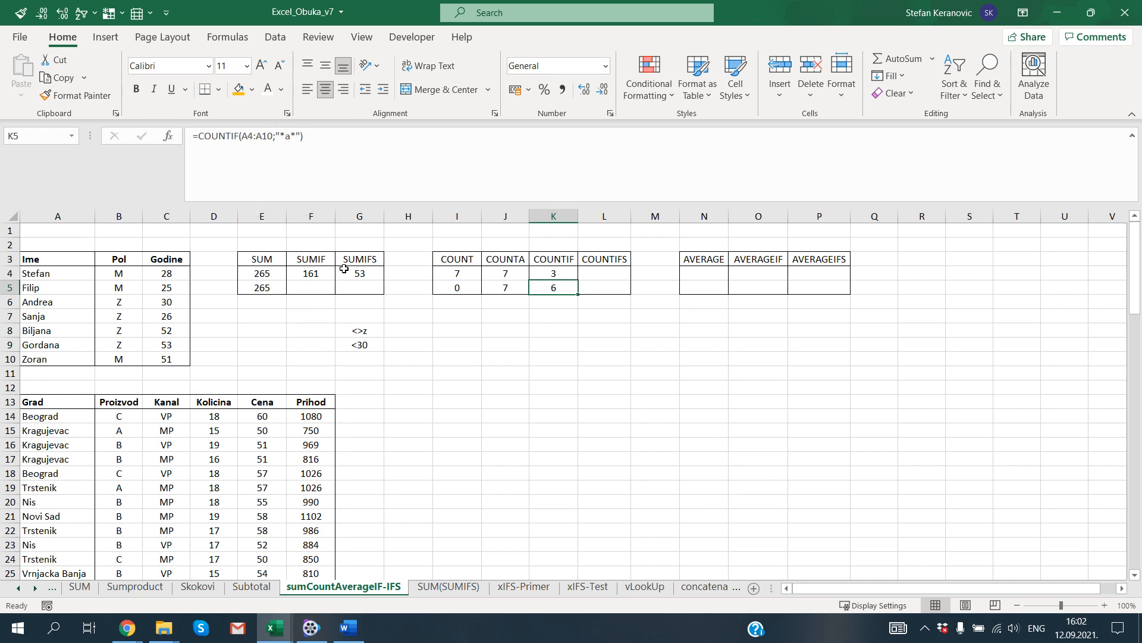
left_click(319, 273)
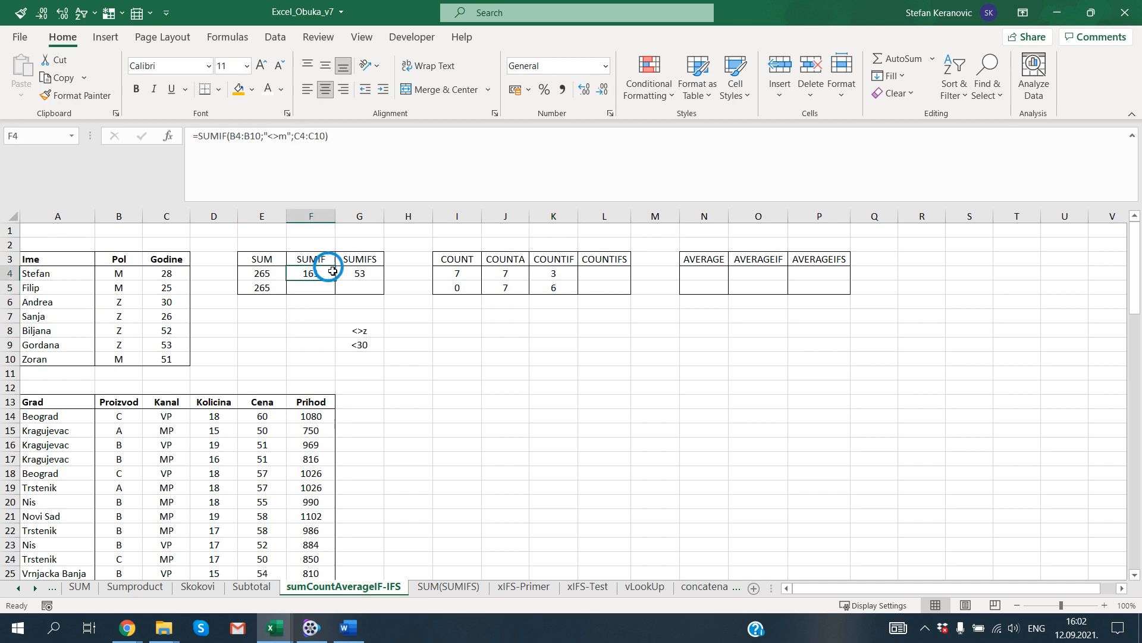
left_click_drag(335, 280, 375, 279)
left_click(348, 334)
left_click_drag(350, 339, 357, 345)
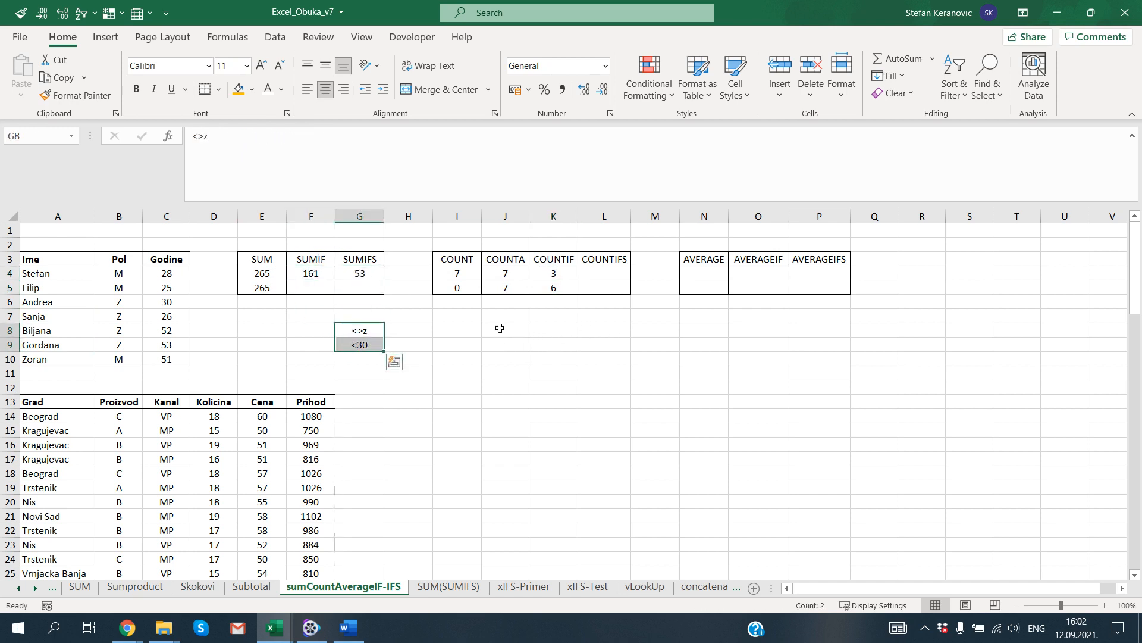
left_click(559, 320)
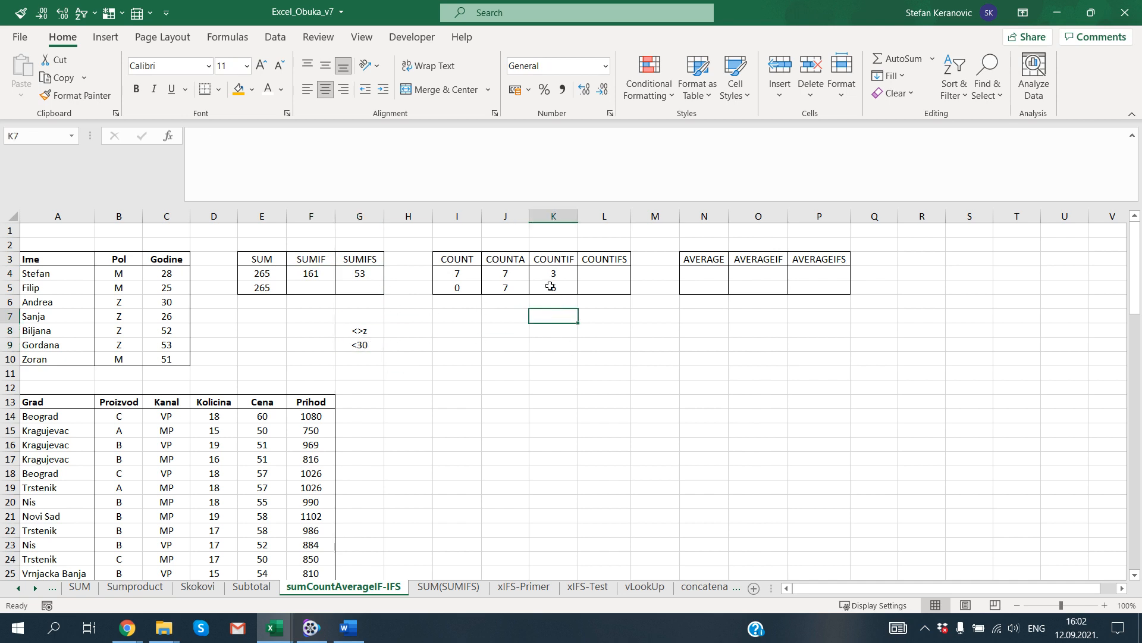
left_click(550, 273)
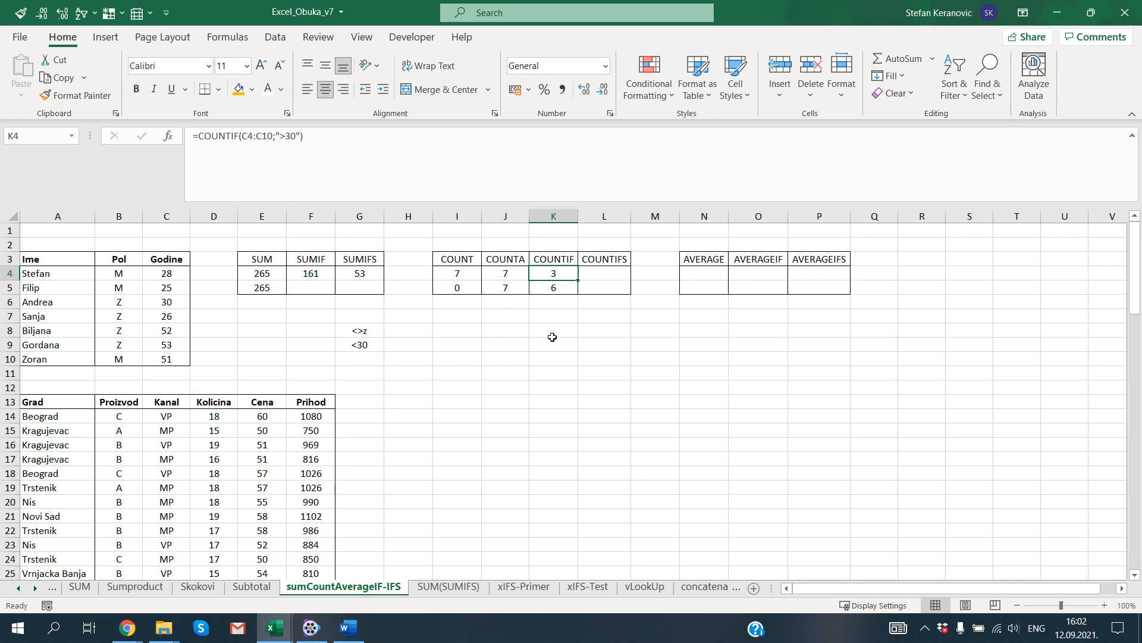
Start a COUNTIFS formula in L4 with the ages in C4:C10 as first criteria range and ">30" as its criterion
left_click(604, 272)
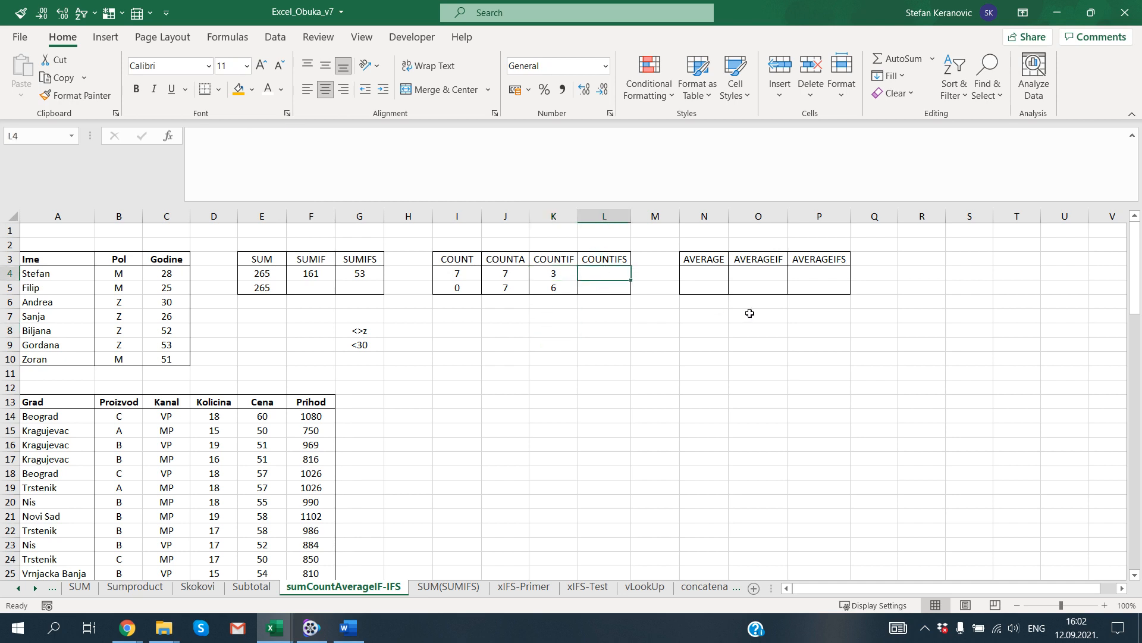
type("=coun")
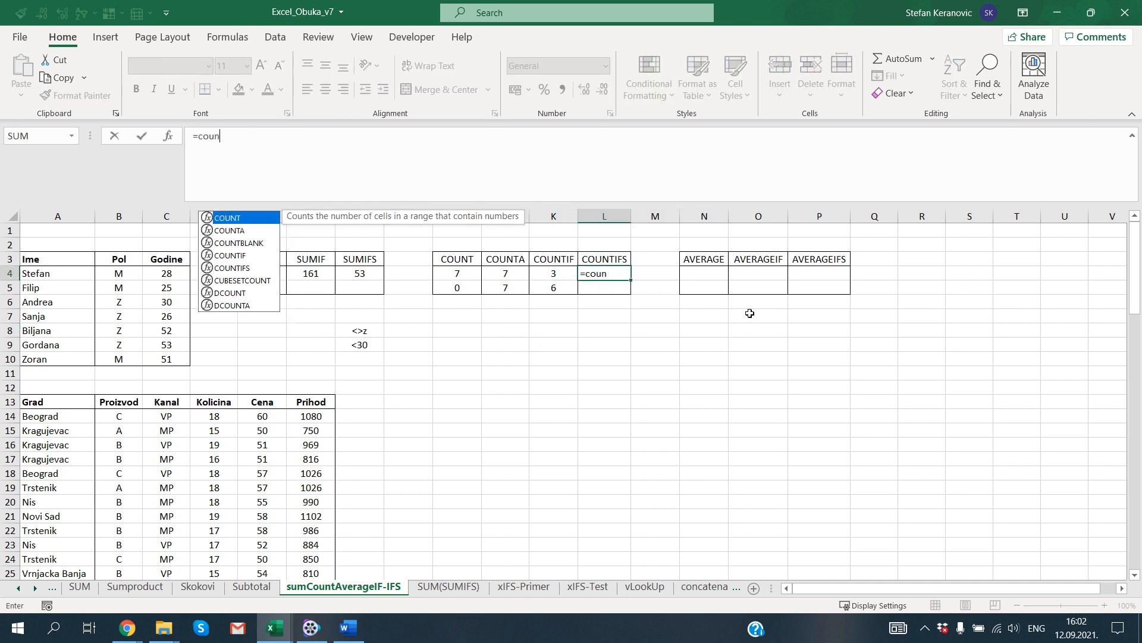
key("Down")
key("Down")
key("Down")
key("Down")
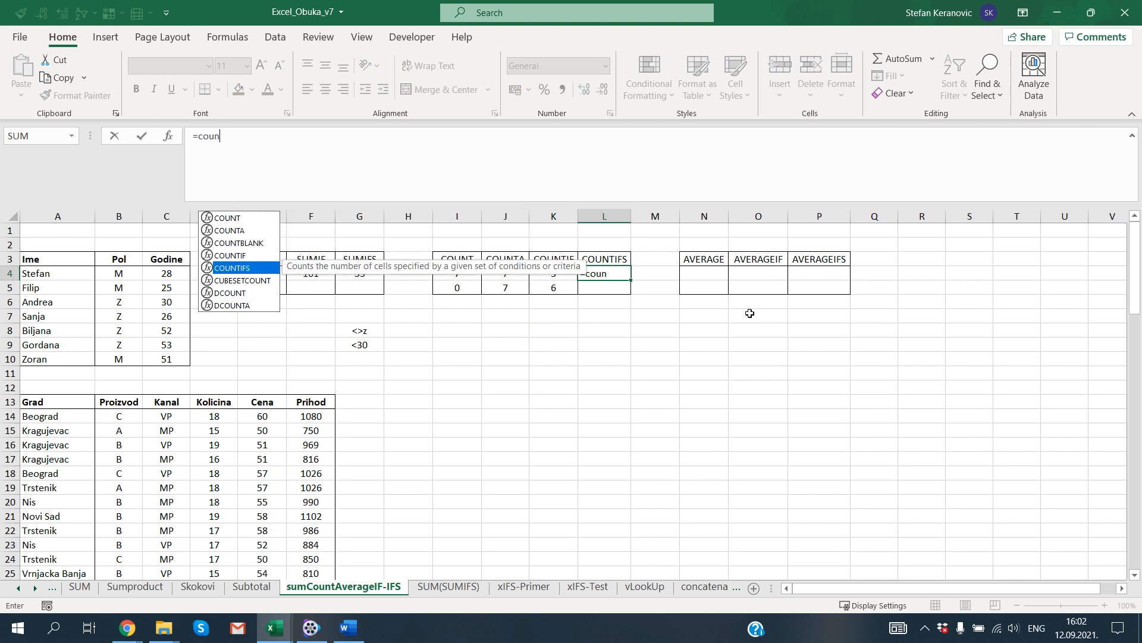
key("Tab")
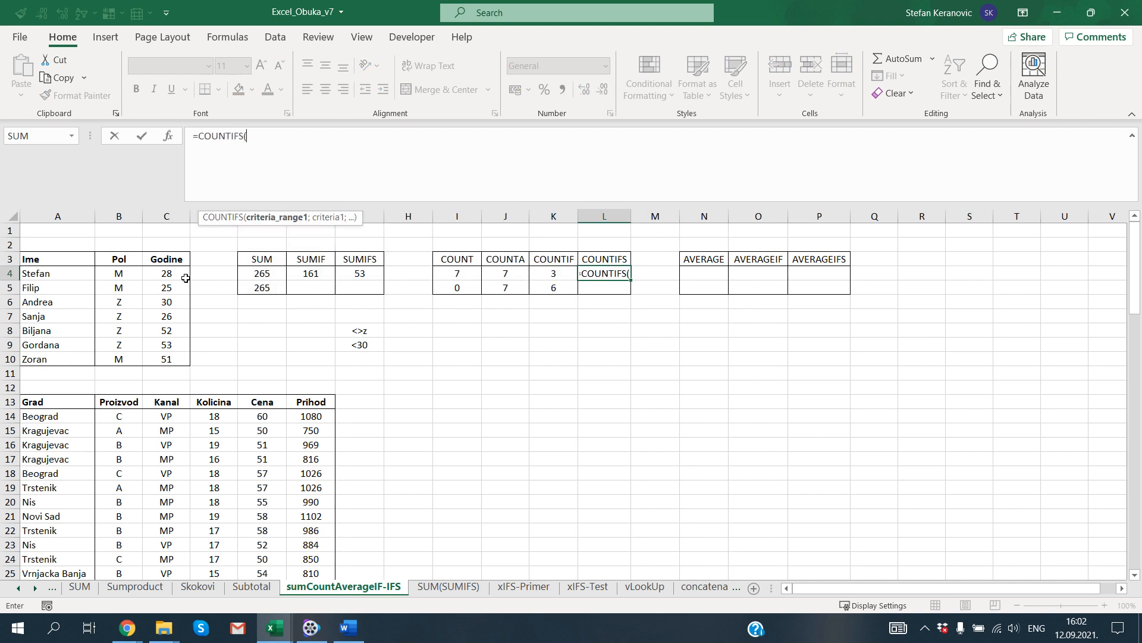
left_click_drag(180, 270, 166, 364)
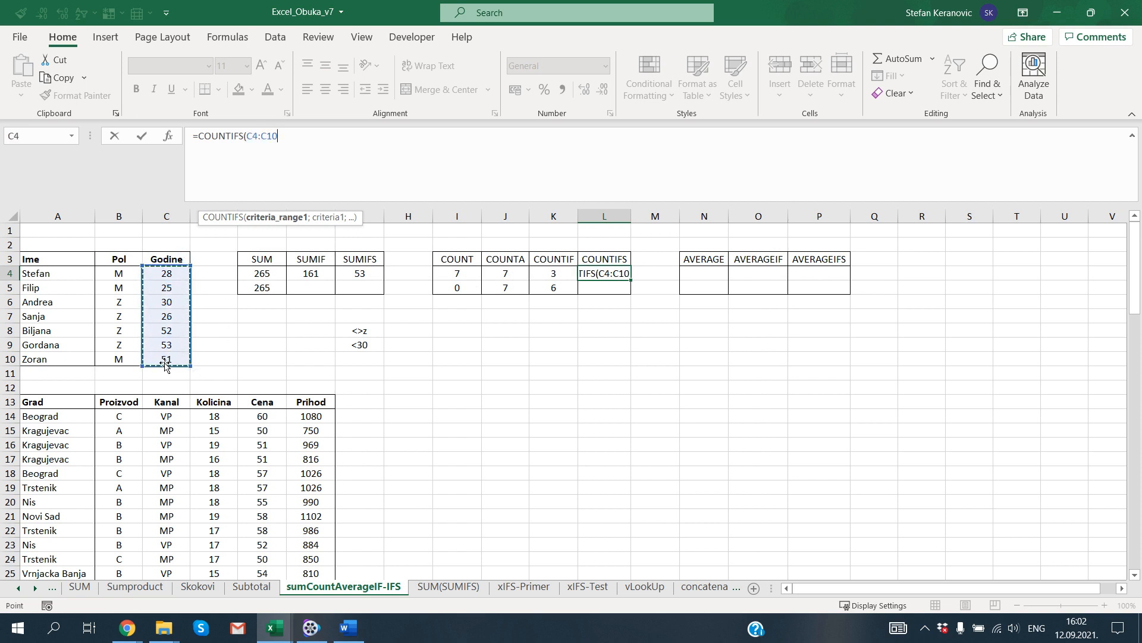
type(";\"m\"")
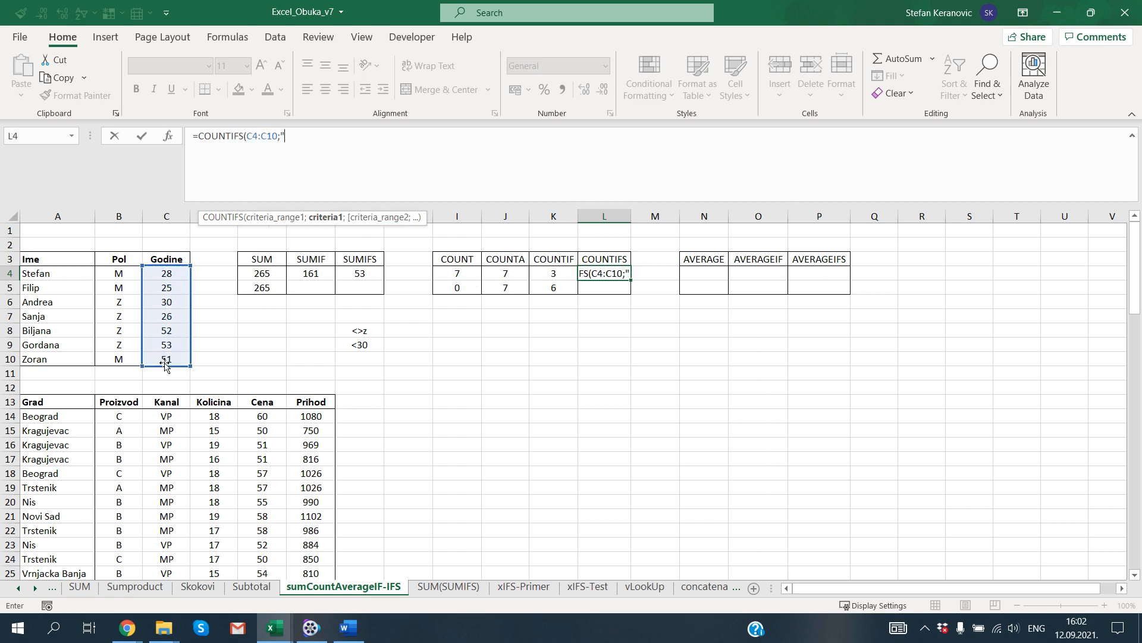
type(";")
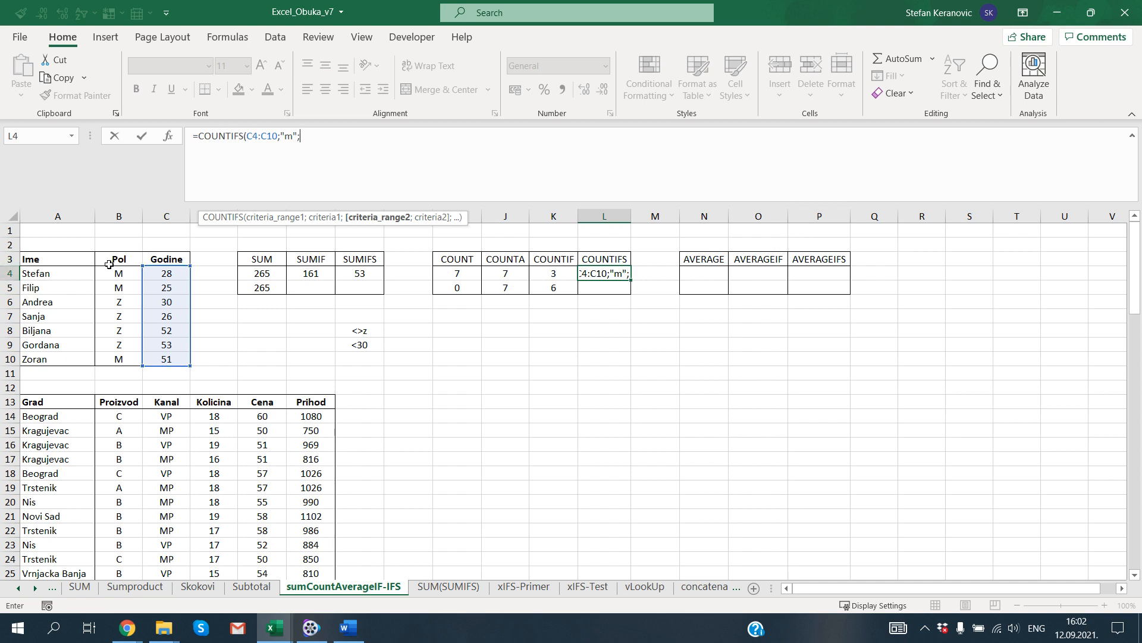
key("BackSpace")
key("BackSpace")
key("BackSpace")
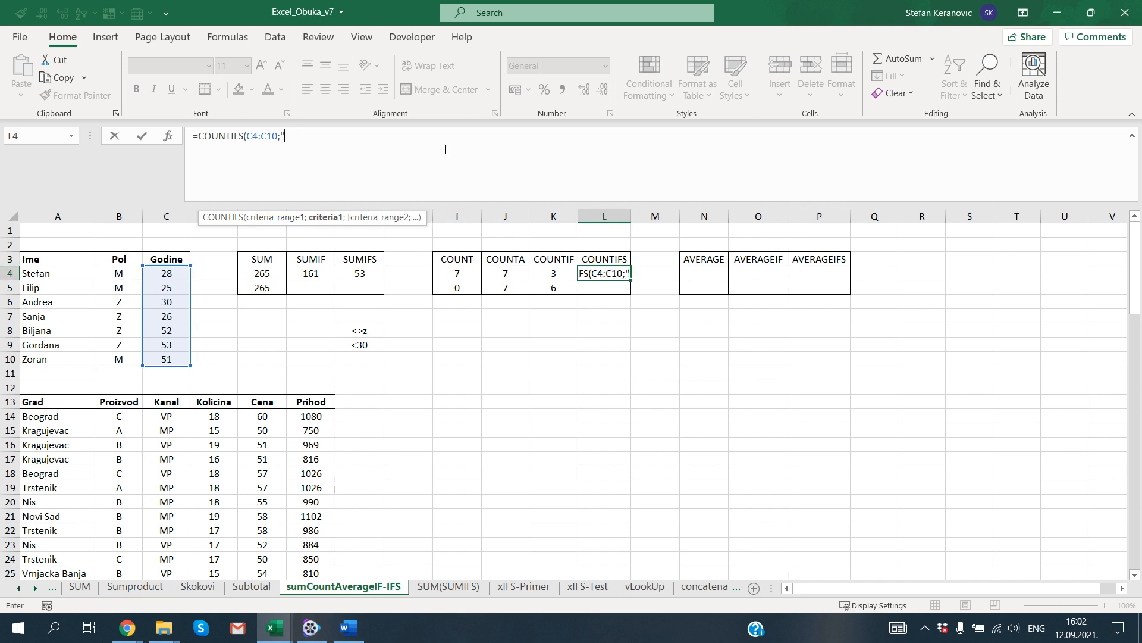
type(">30\";")
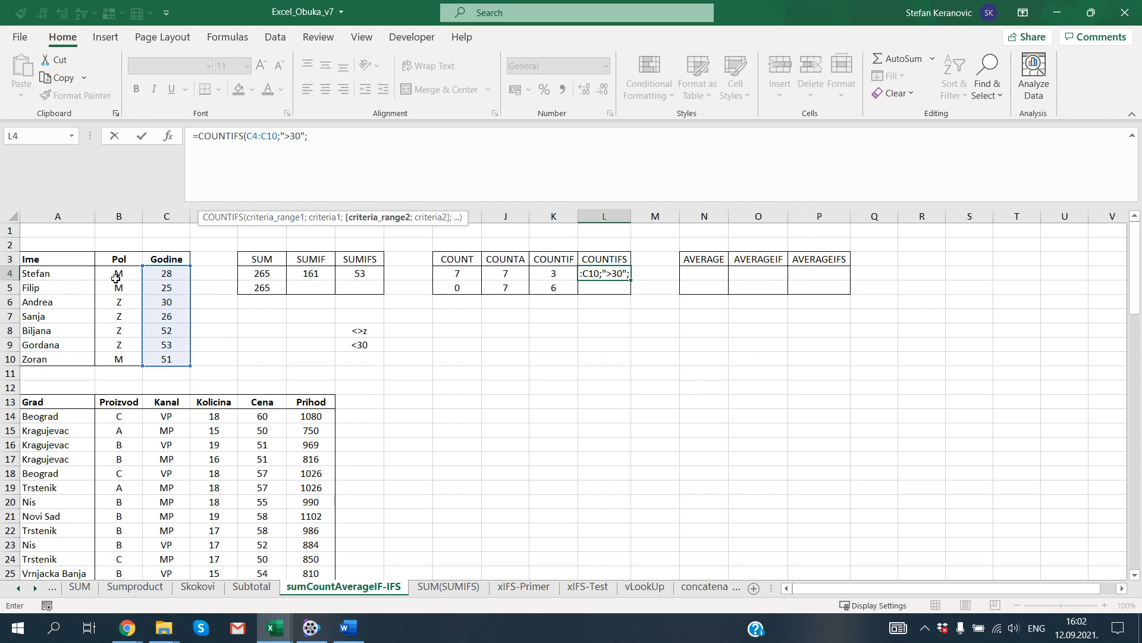
Complete the COUNTIFS formula in L4 with B4:B10 and criterion "m", and check the male rows' ages in the source table
left_click_drag(116, 275, 110, 358)
type(";\"")
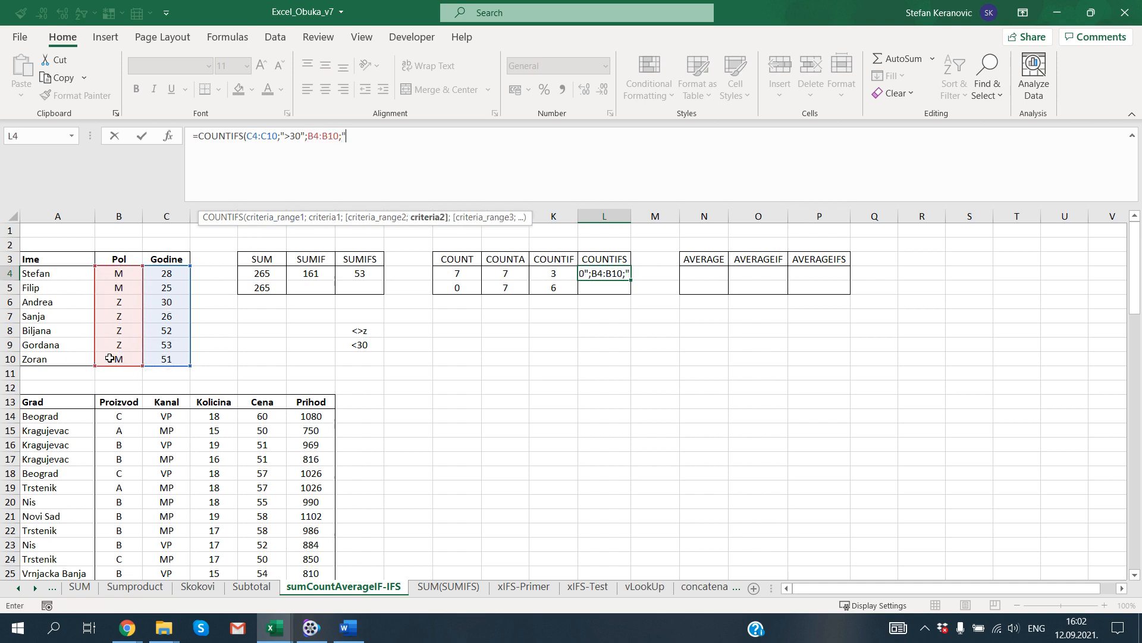
type("M\")")
key("Return")
key("Up")
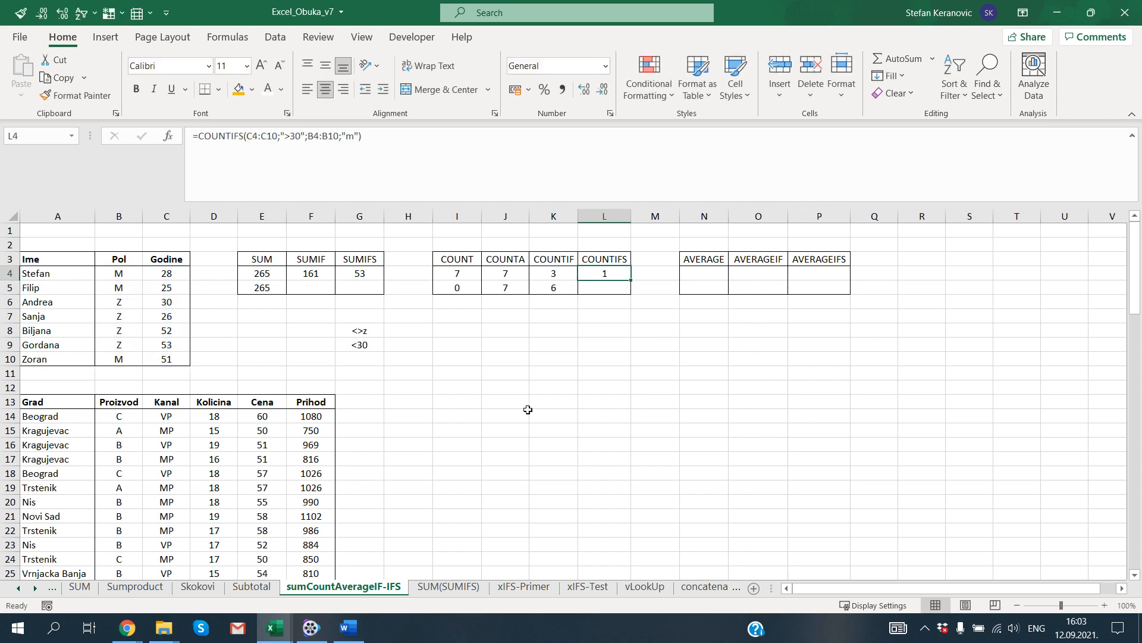
left_click_drag(138, 276, 168, 287)
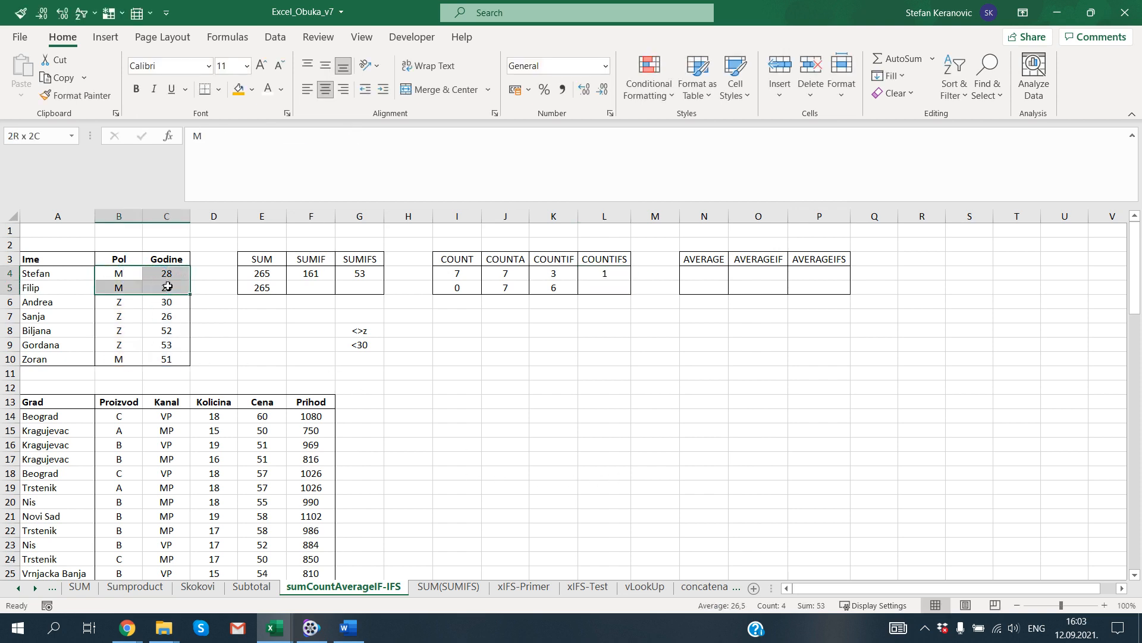
left_click_drag(119, 362, 156, 357)
left_click(178, 361)
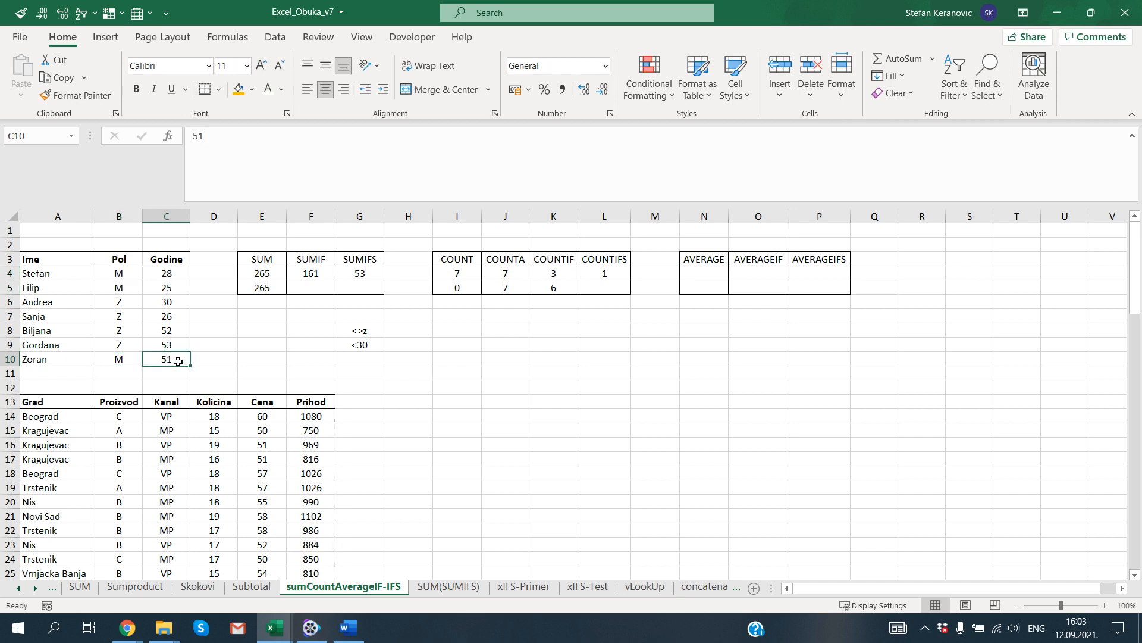
Change the second COUNTIFS criterion in L4 to "<>m"
left_click(604, 273)
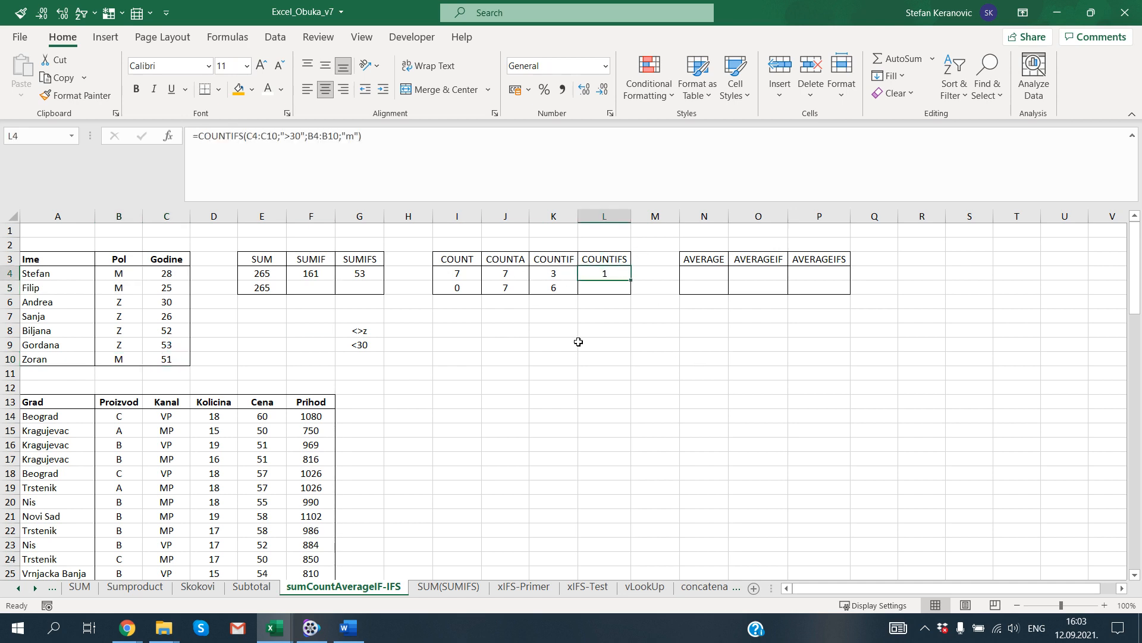
key("F2")
key("Left")
key("Left")
key("Left")
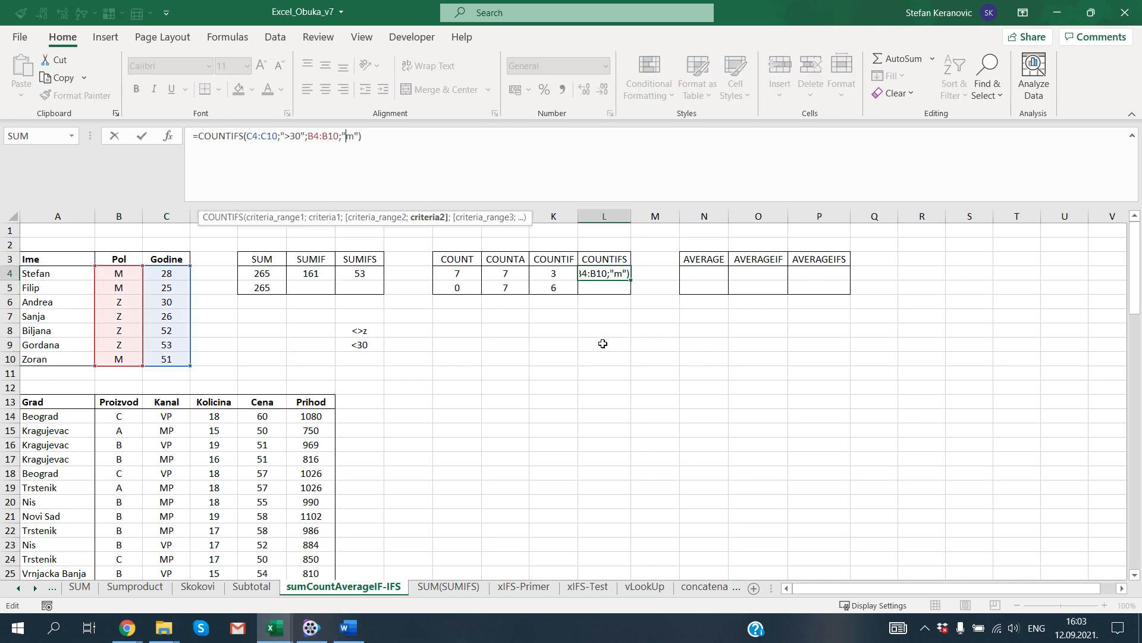
type("<>")
key("ctrl+Return")
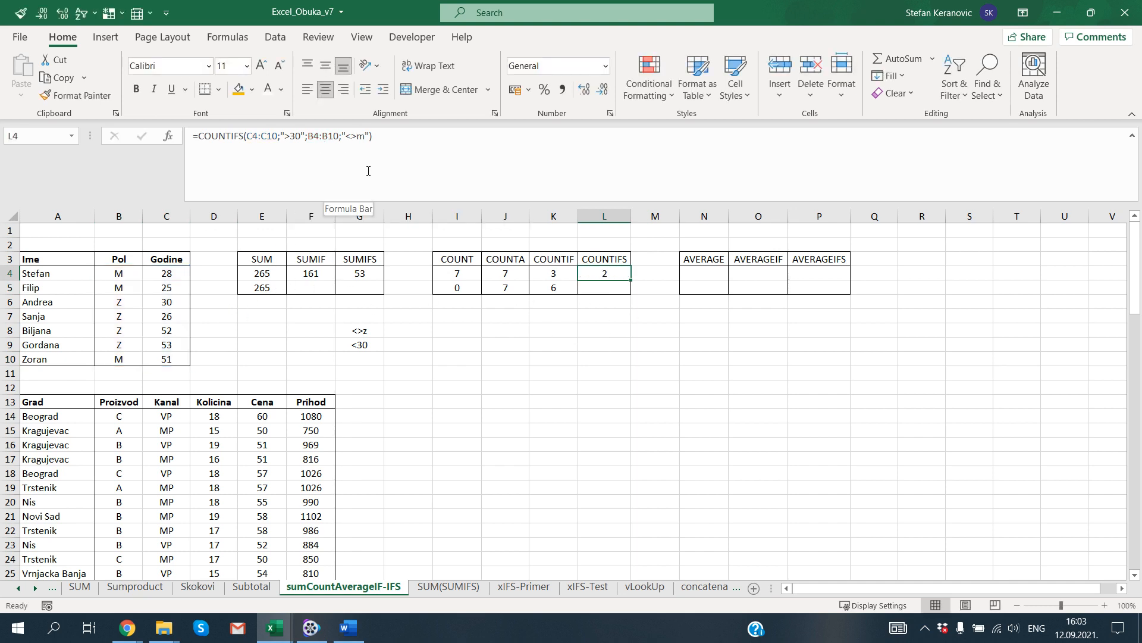
Compare the COUNTIFS formula in L4 with the Z rows in A6:C9 to find those with an age above 30
key("F2")
key("Escape")
left_click_drag(82, 302, 202, 345)
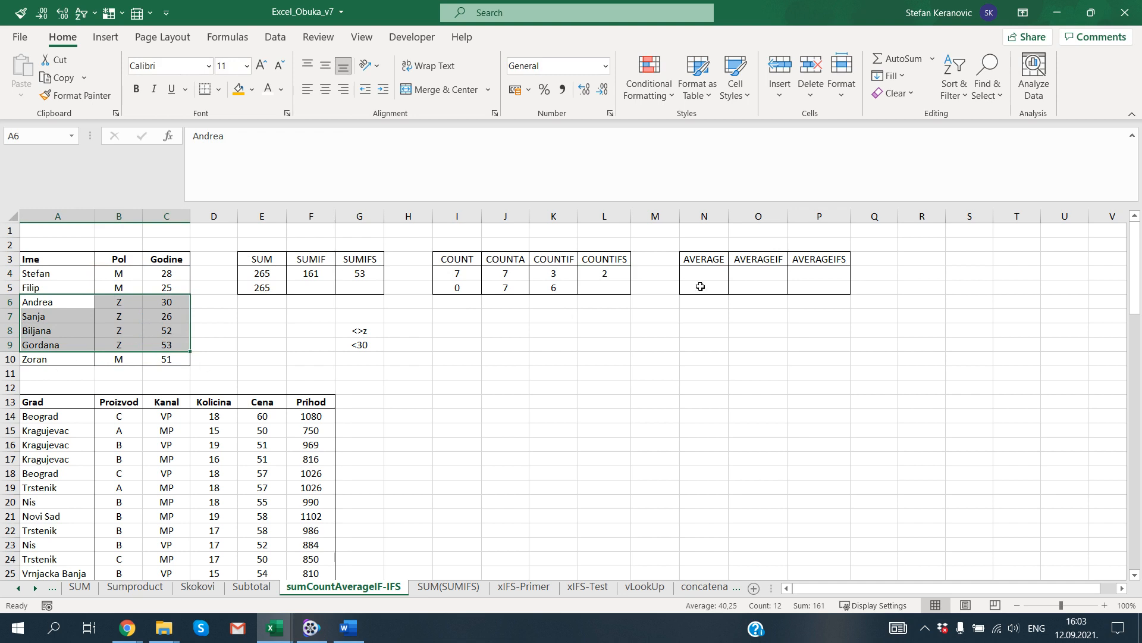
left_click_drag(170, 332, 23, 359)
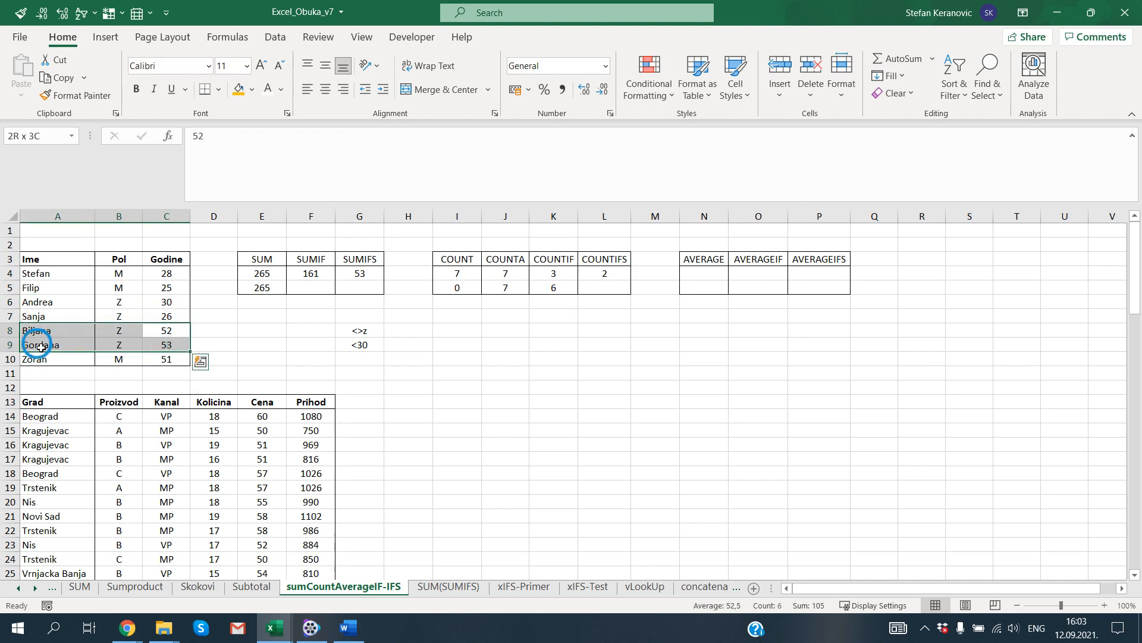
left_click(616, 268)
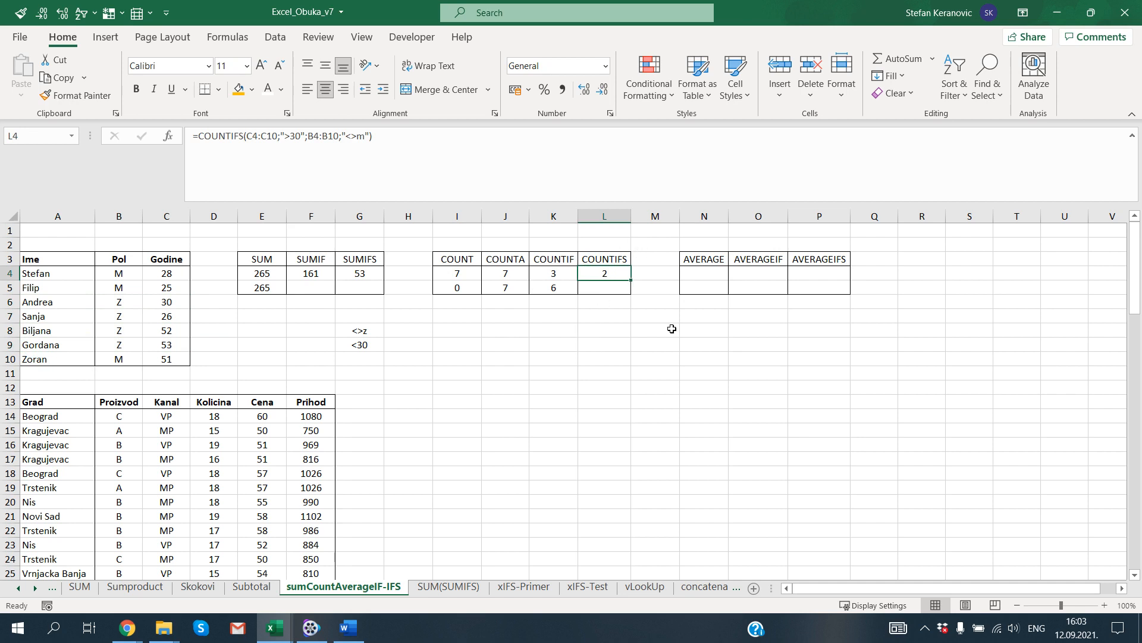
Insert a new column at N and copy the formatting of L3:L5 to M3:M5
left_click(704, 216)
key("ctrl+shift+plus")
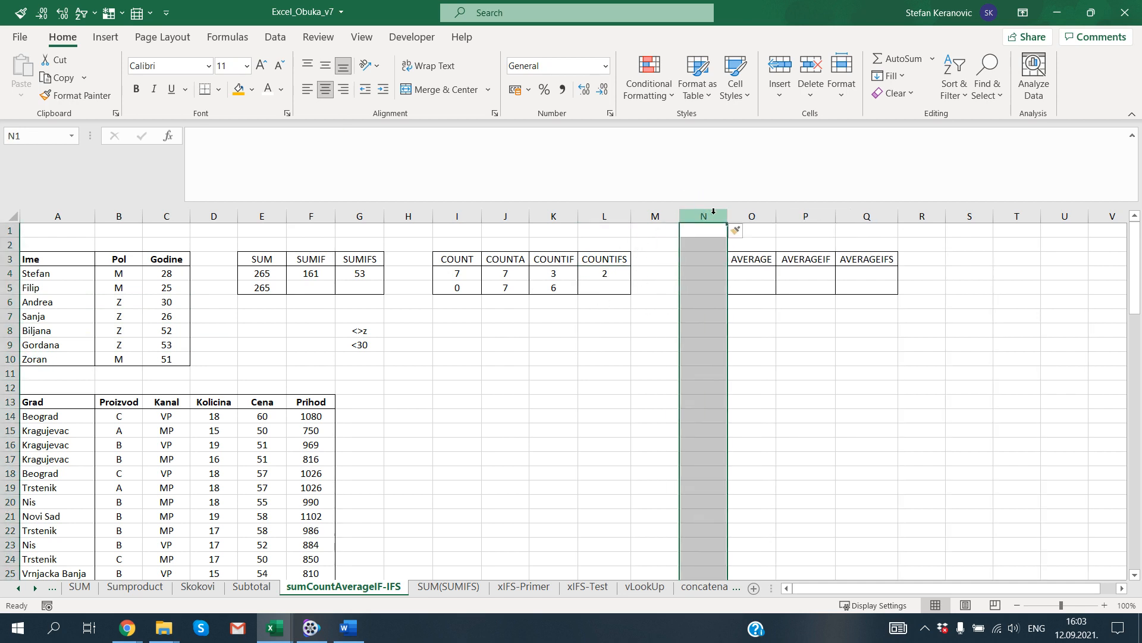
key("Down")
key("Down")
key("shift+Down")
key("shift+Down")
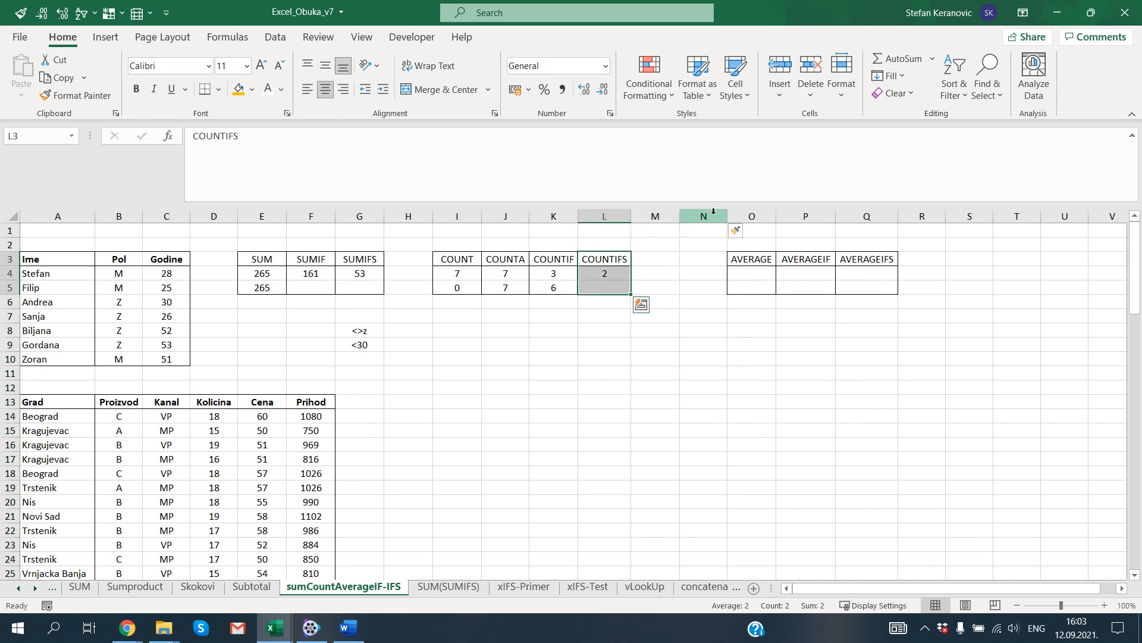
key("alt+1")
key("Right")
key("Return")
Enter the header COUNTBLANK in M3 and fit the width of column M to it
key("Up")
key("Down")
type("COU")
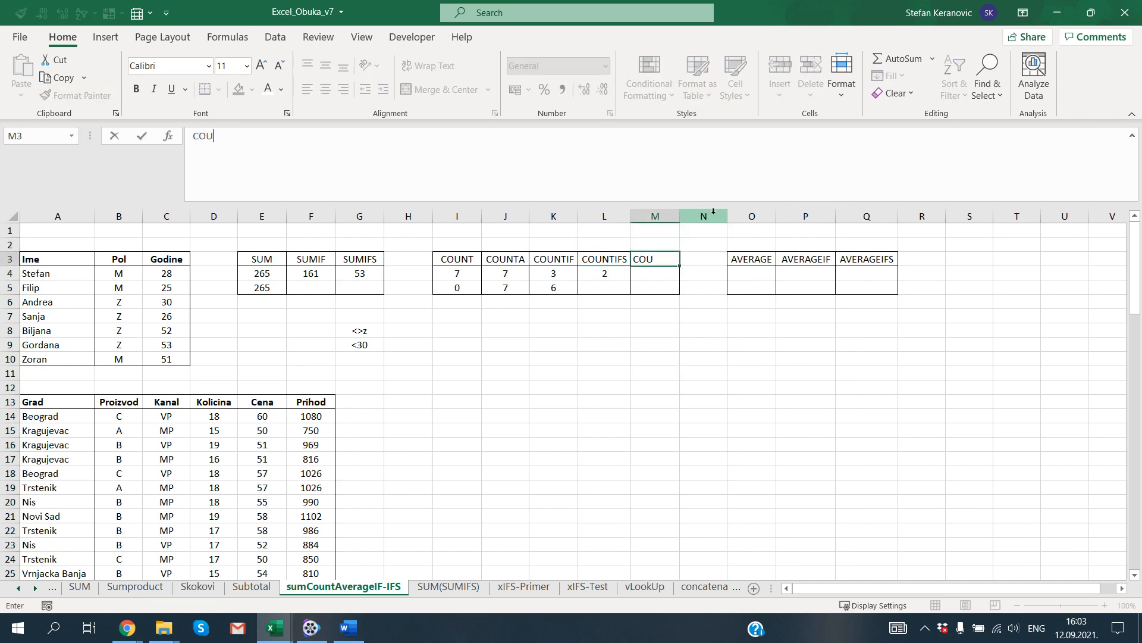
type("NTBLANK")
key("Return")
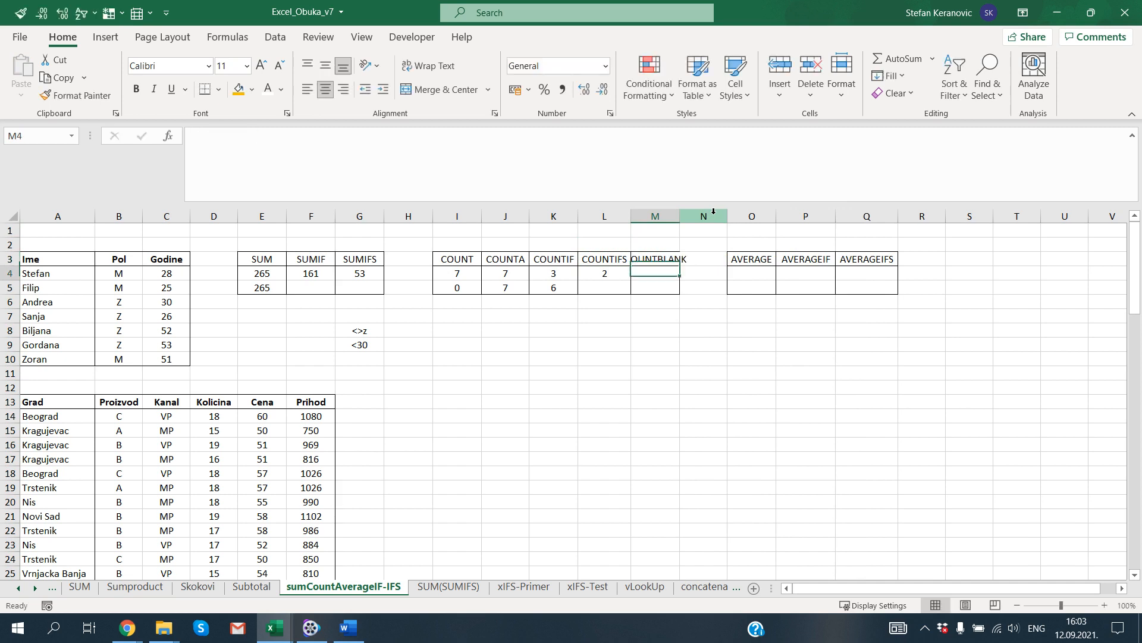
double_click(680, 217)
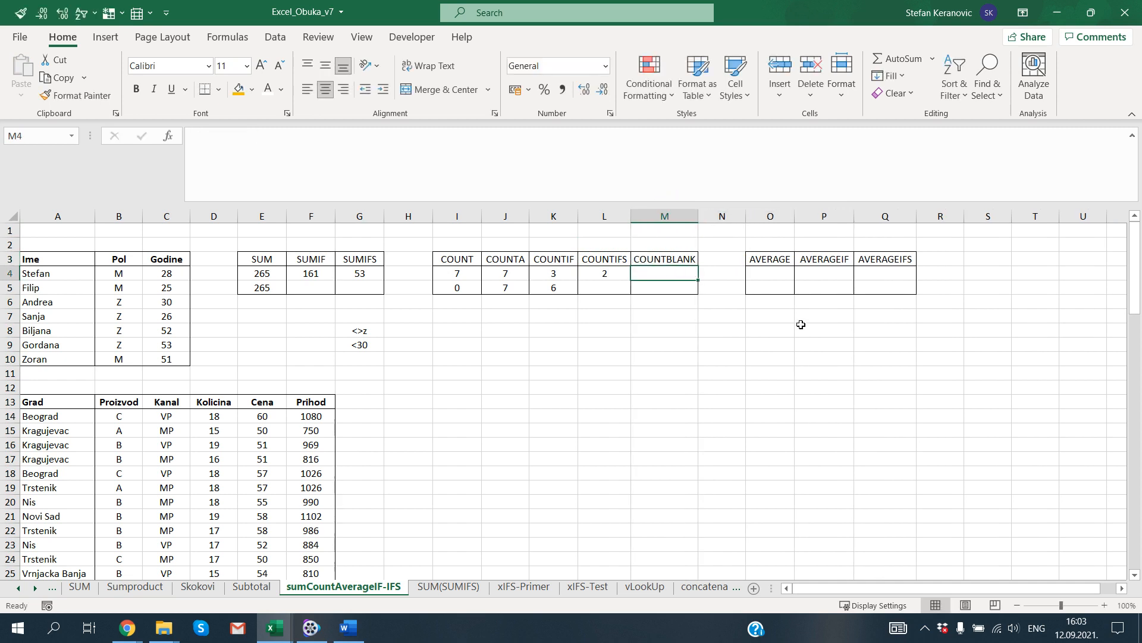
Enter =COUNTBLANK(C3:C11) in M4 to count the empty cells in the age column
type("=coun")
key("Down")
key("Down")
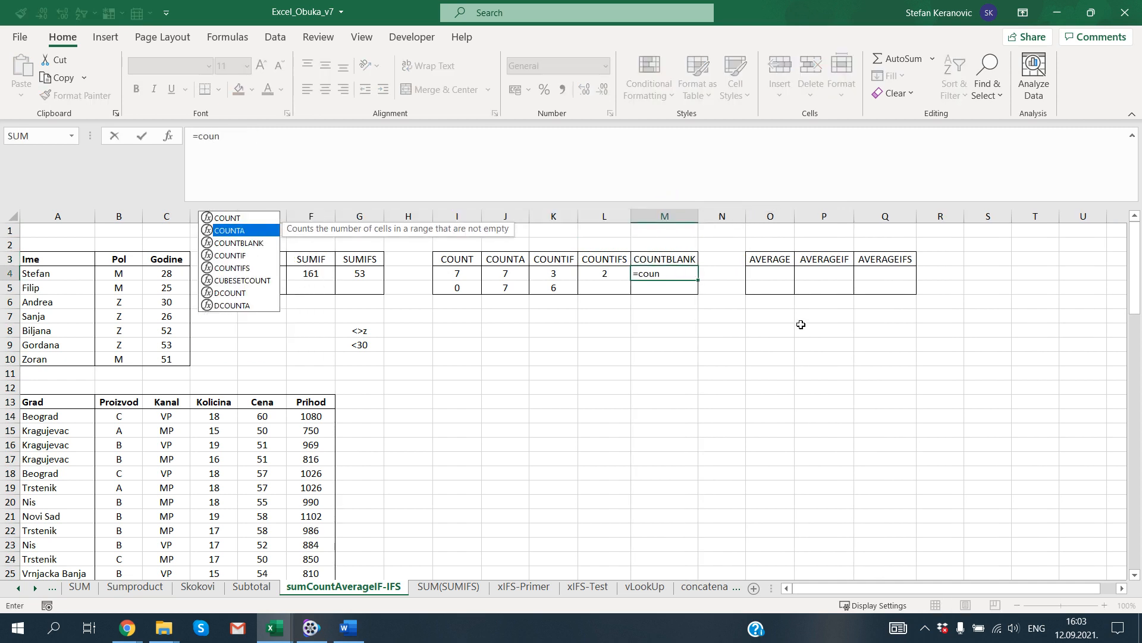
key("Tab")
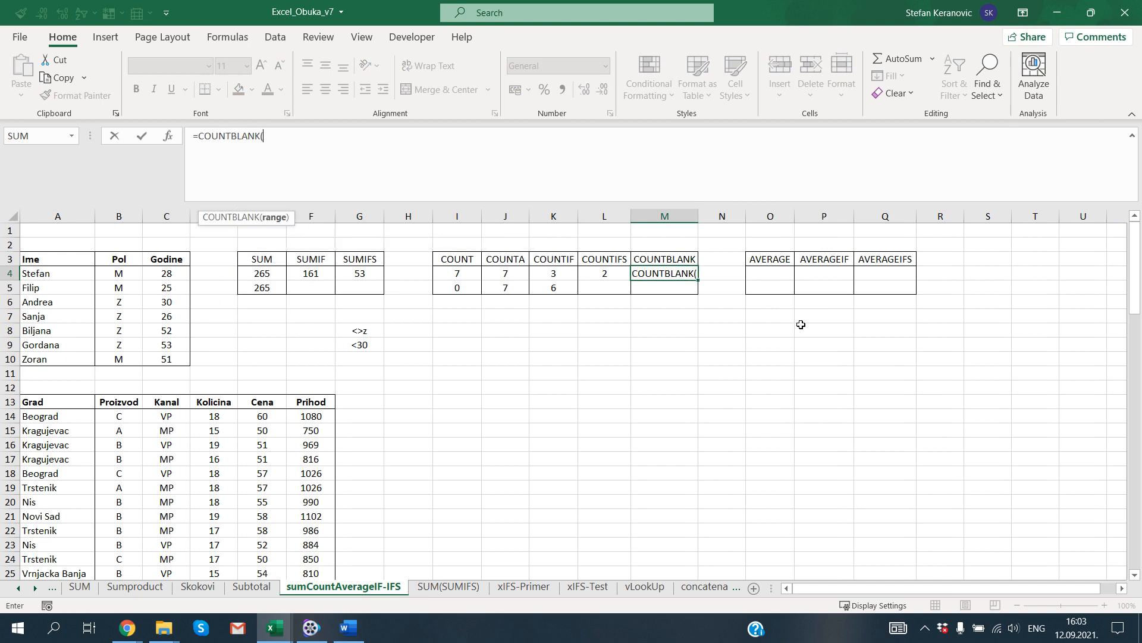
left_click(167, 259)
left_click_drag(167, 260, 160, 369)
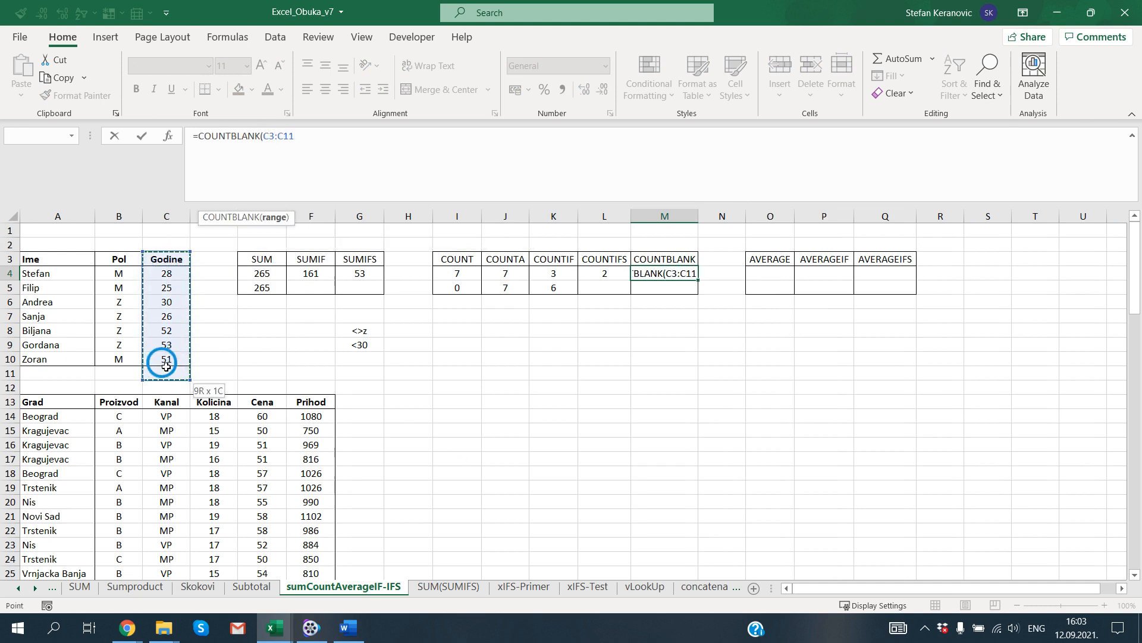
key("Return")
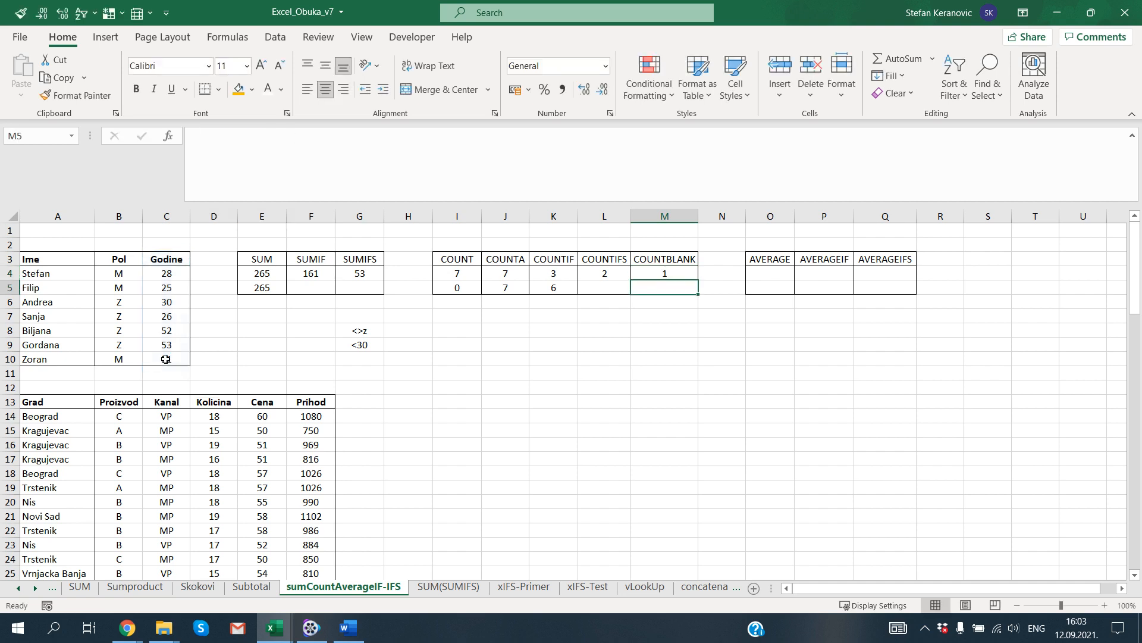
Change the COUNTBLANK range in M4 to C3:C10
key("Up")
key("F2")
key("Left")
key("BackSpace")
type("0")
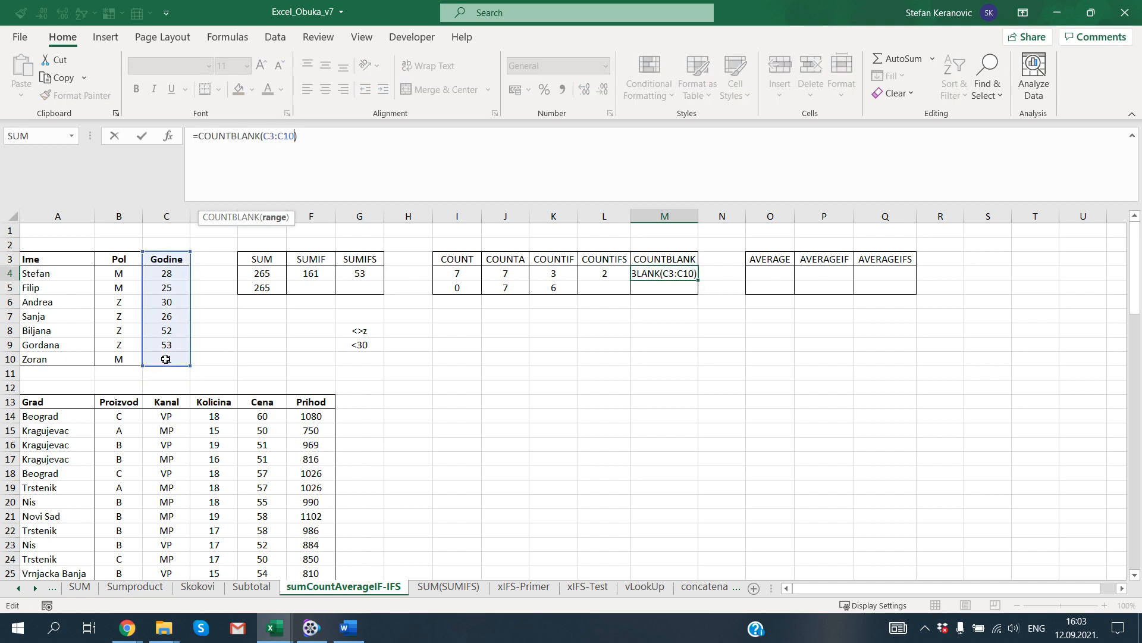
key("Return")
key("Up")
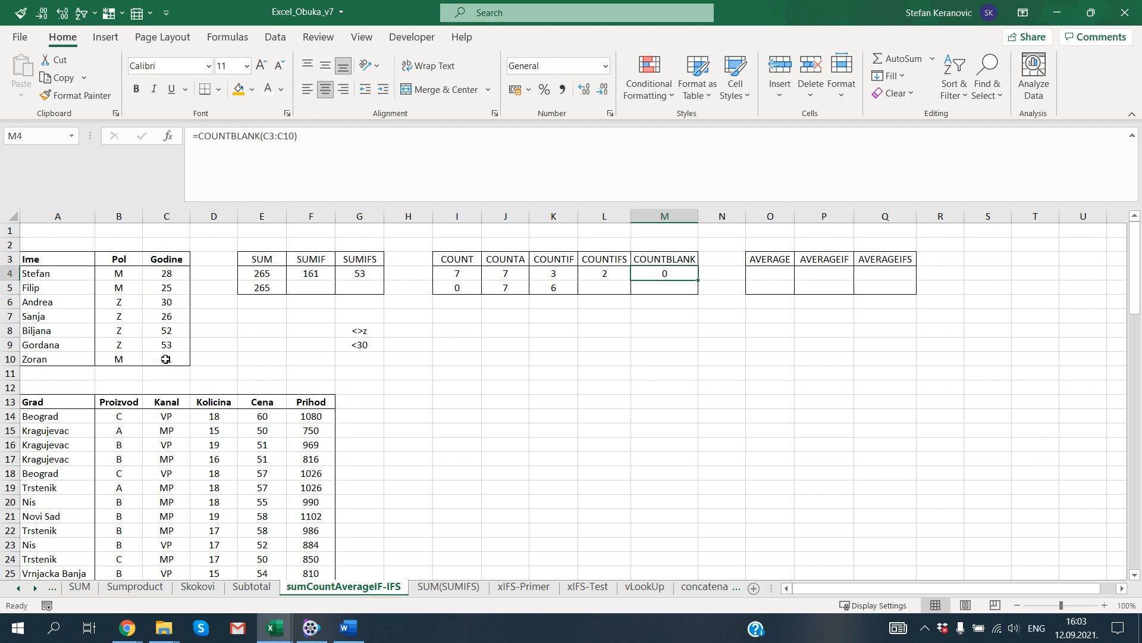